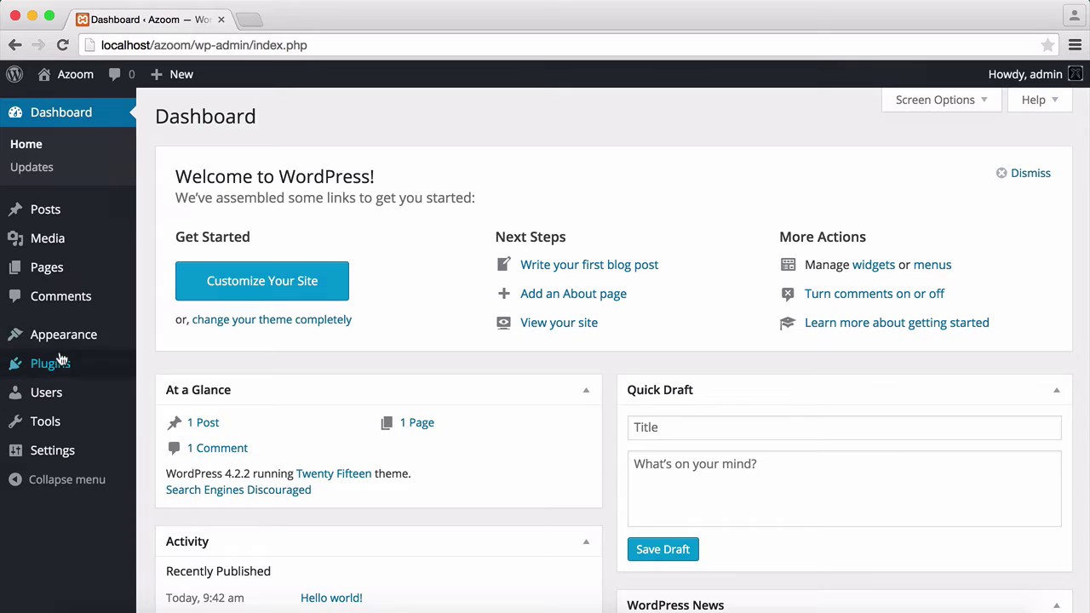
Upload azoomtheme.zip via Themes > Add New > Upload Theme and install it.
mouse_move(67, 341)
click(168, 348)
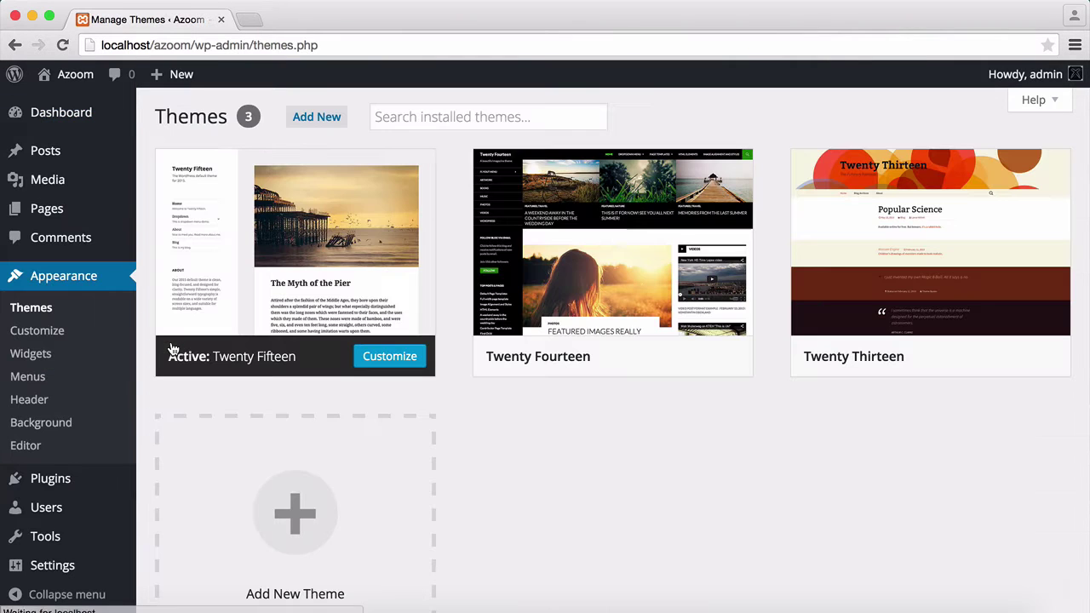
click(323, 116)
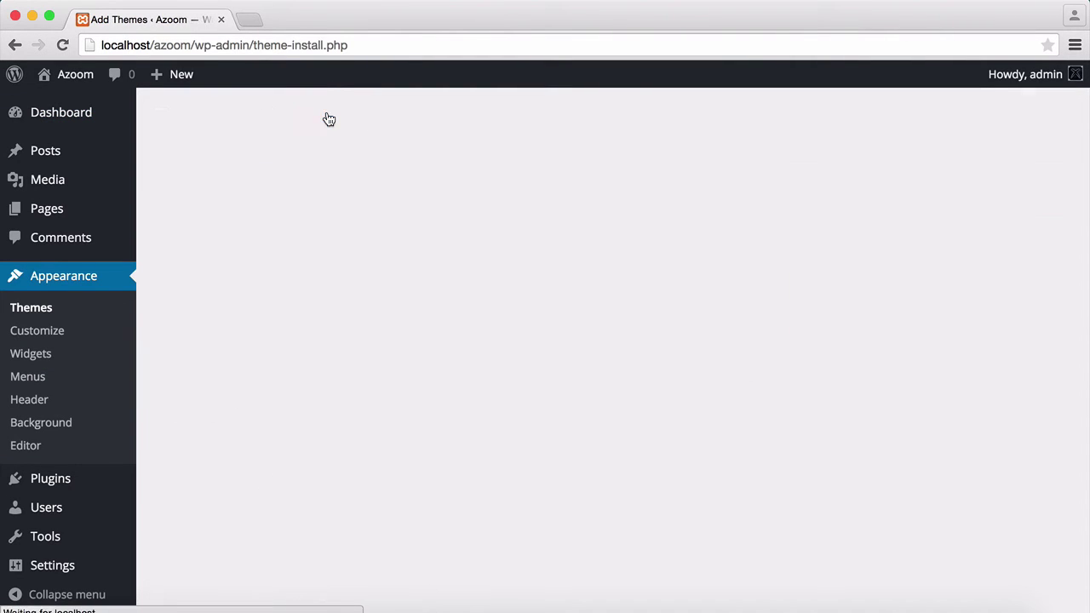
click(357, 120)
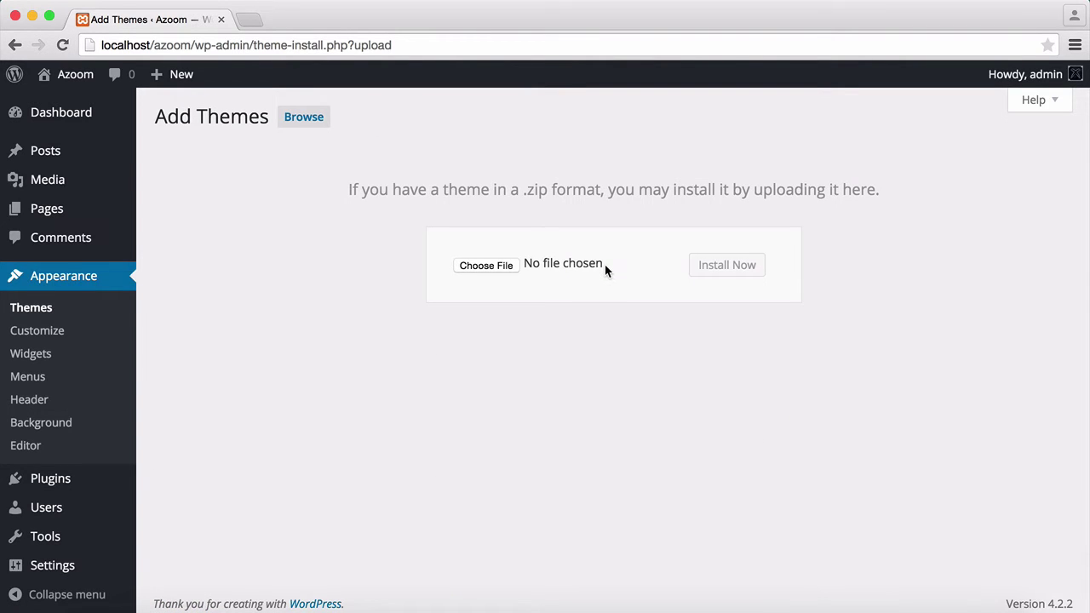
key(ctrl+Up)
click(236, 237)
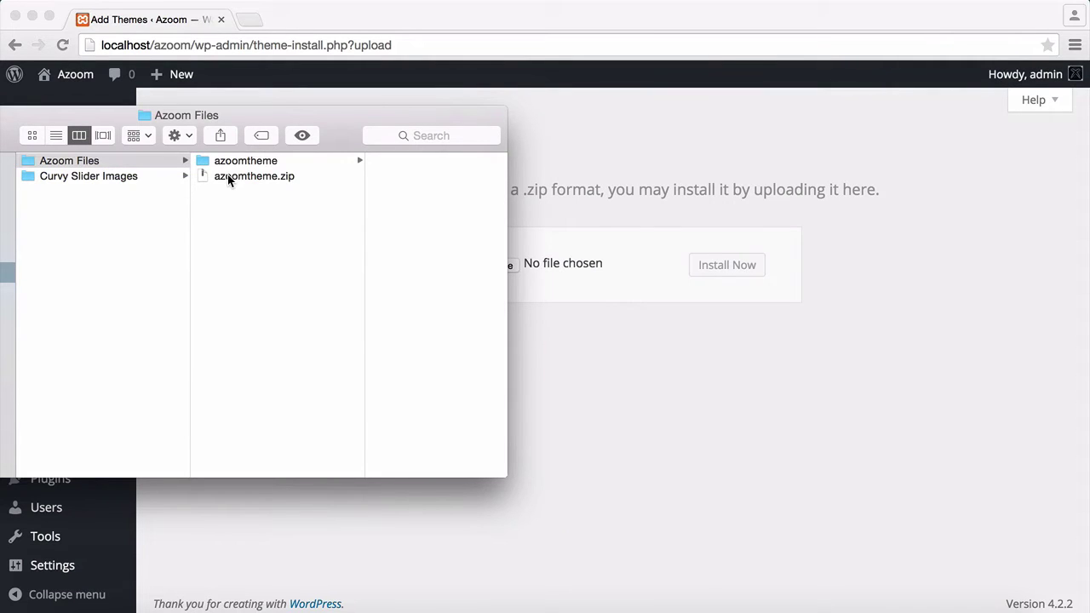
drag(230, 179, 568, 262)
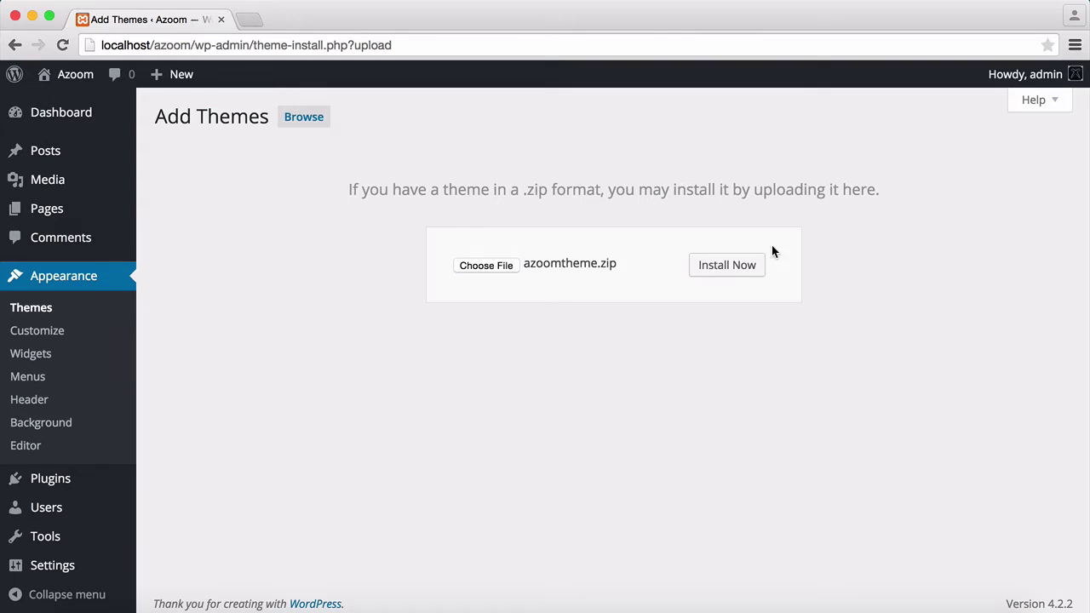
click(719, 267)
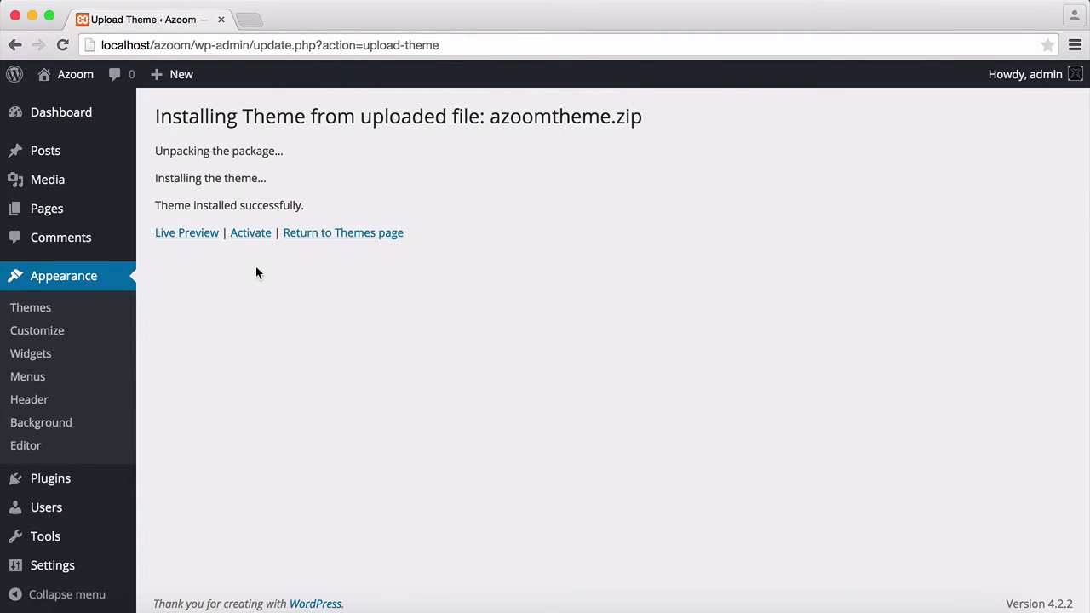
Activate the Azoom theme from the 'Theme installed successfully' page.
click(249, 238)
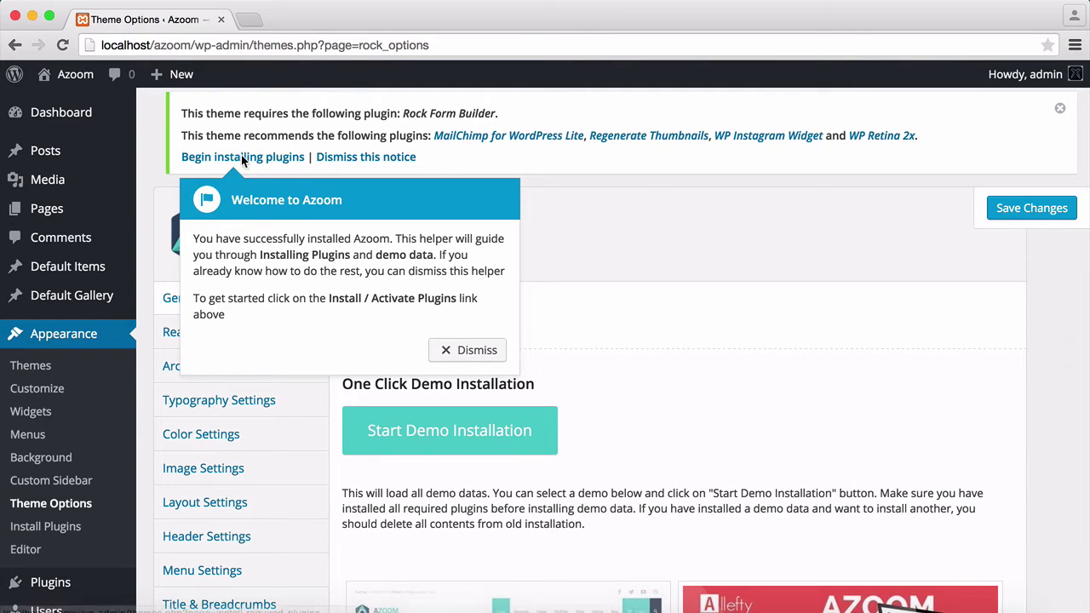
Bulk-install Rock Form Builder, MailChimp Lite, Regenerate Thumbnails, WP Instagram Widget and WP Retina 2x.
click(245, 158)
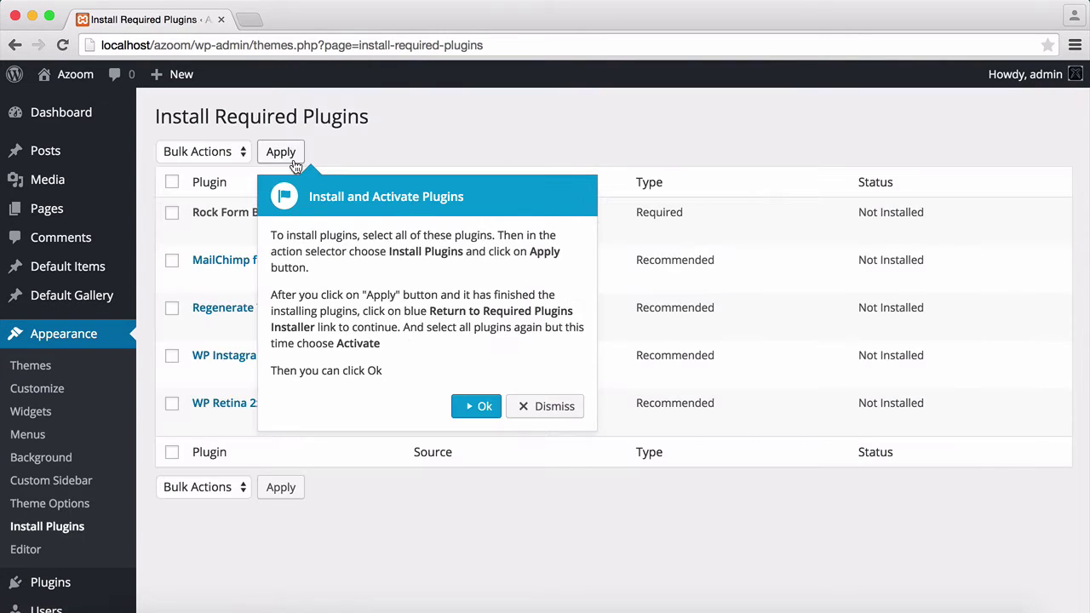
click(481, 407)
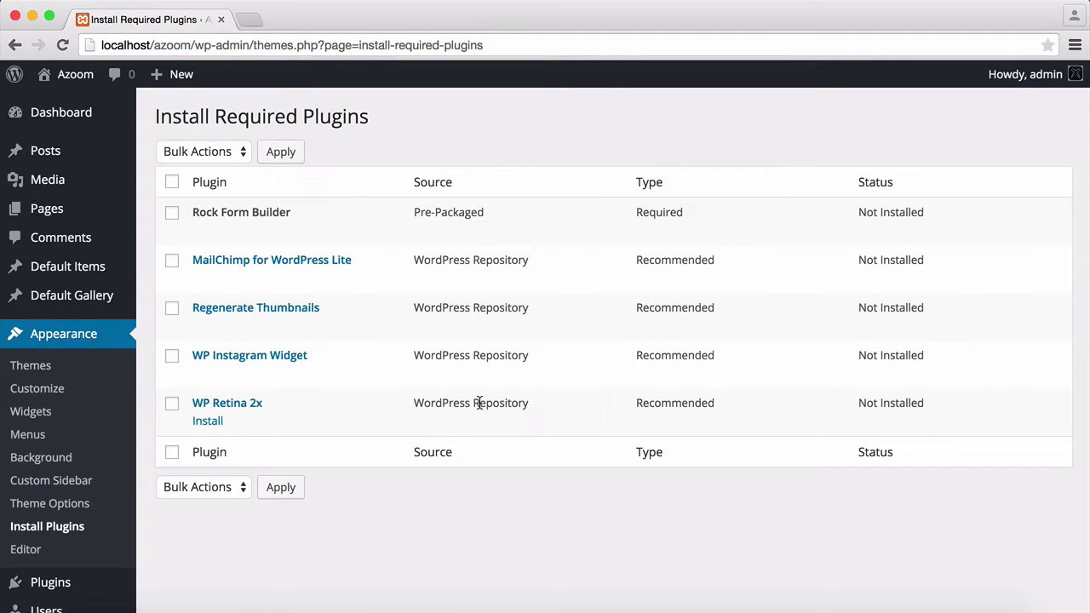
click(173, 183)
click(215, 153)
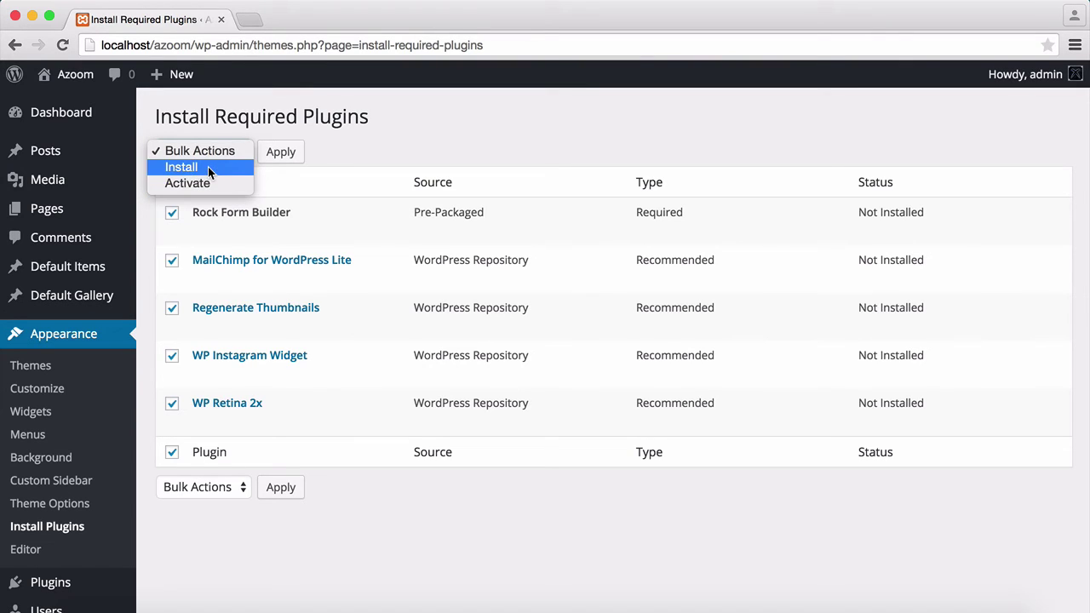
click(208, 167)
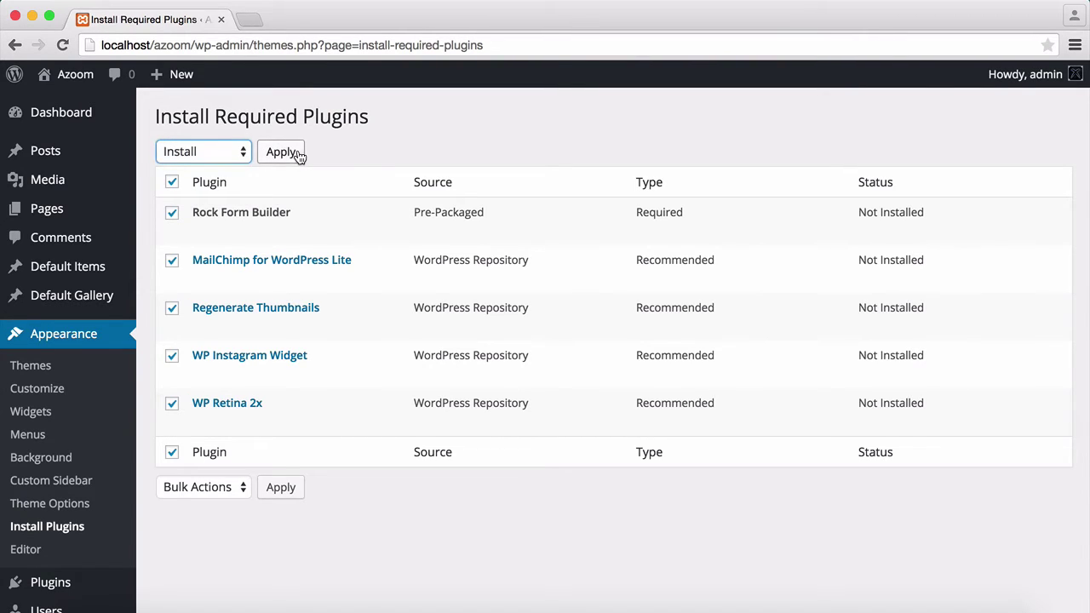
click(298, 154)
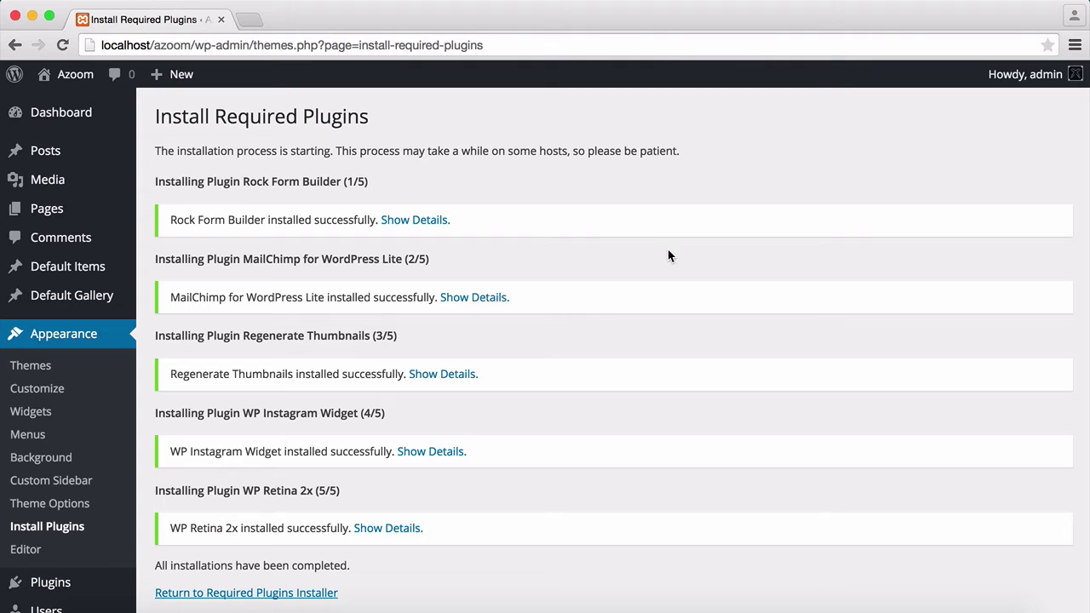
Bulk-activate all five installed theme plugins from the Required Plugins Installer list.
click(231, 595)
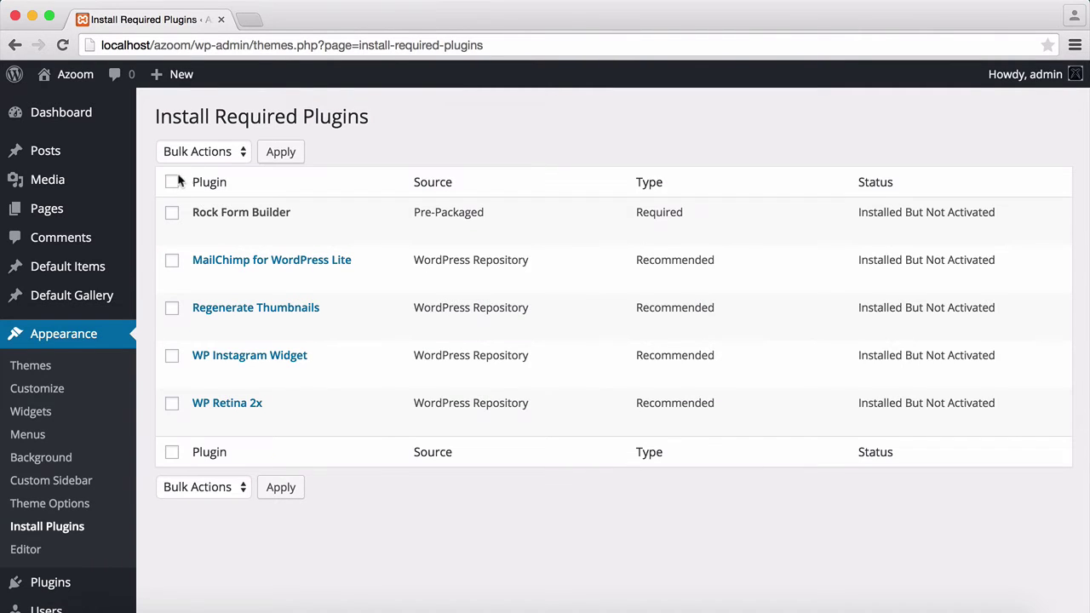
click(173, 183)
click(204, 153)
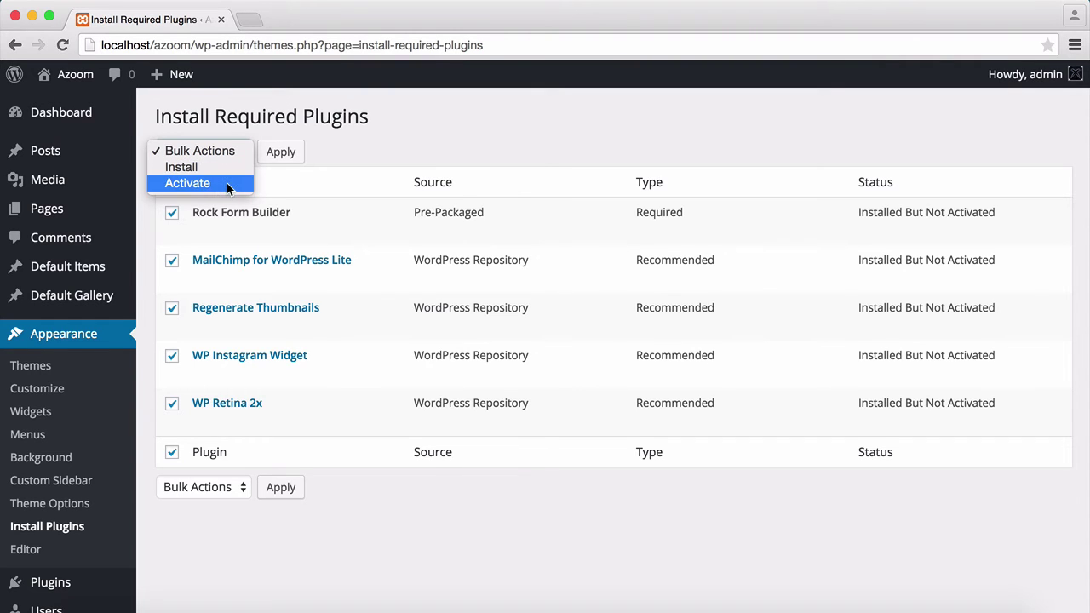
click(227, 184)
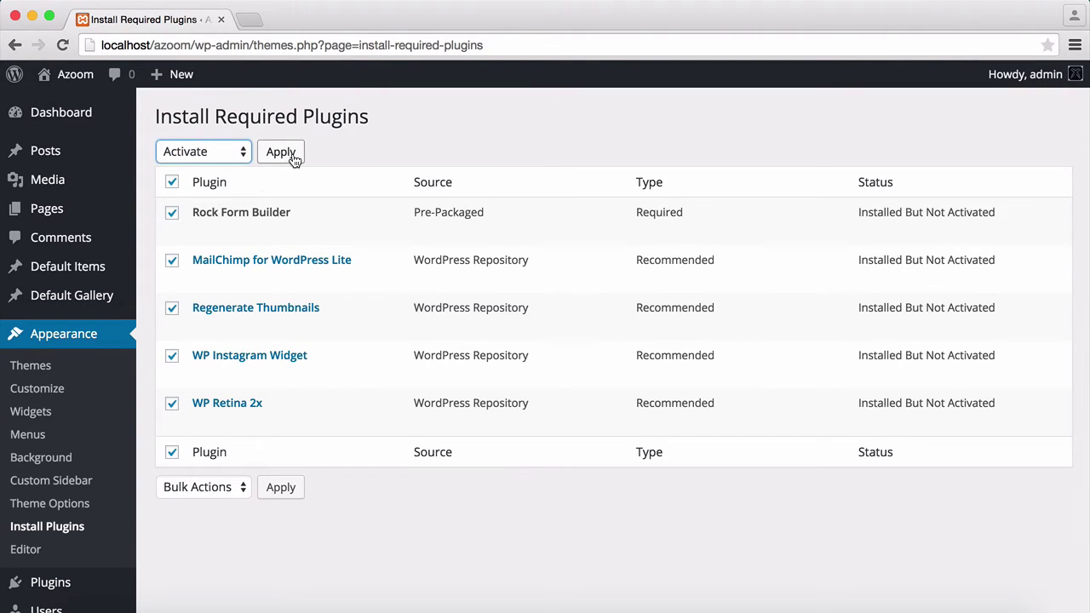
click(292, 160)
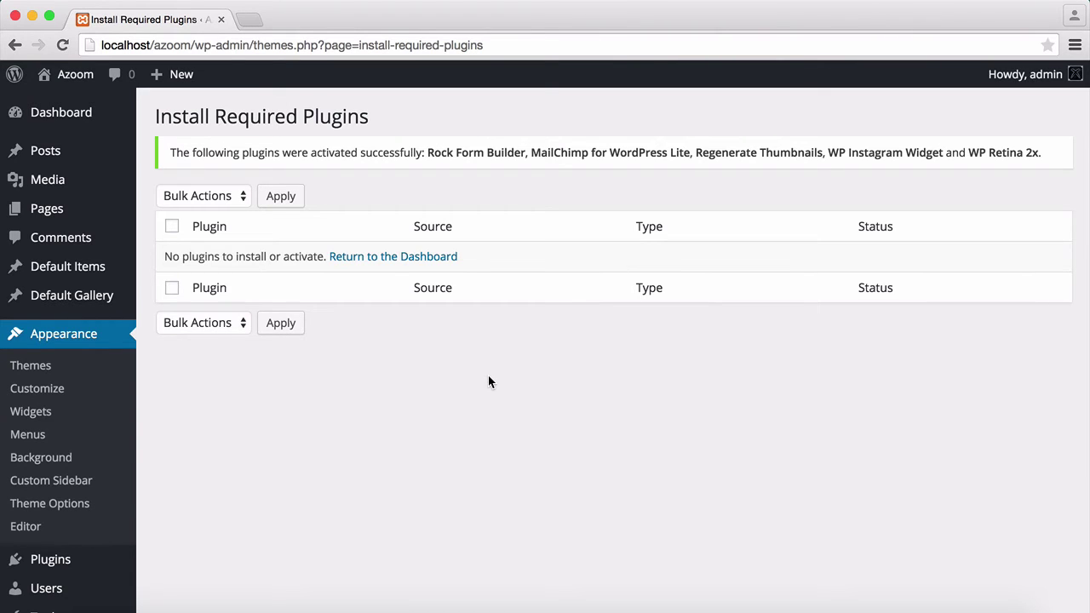
From the Dashboard, search Plugins > Add New for 'woocommerce'.
click(385, 257)
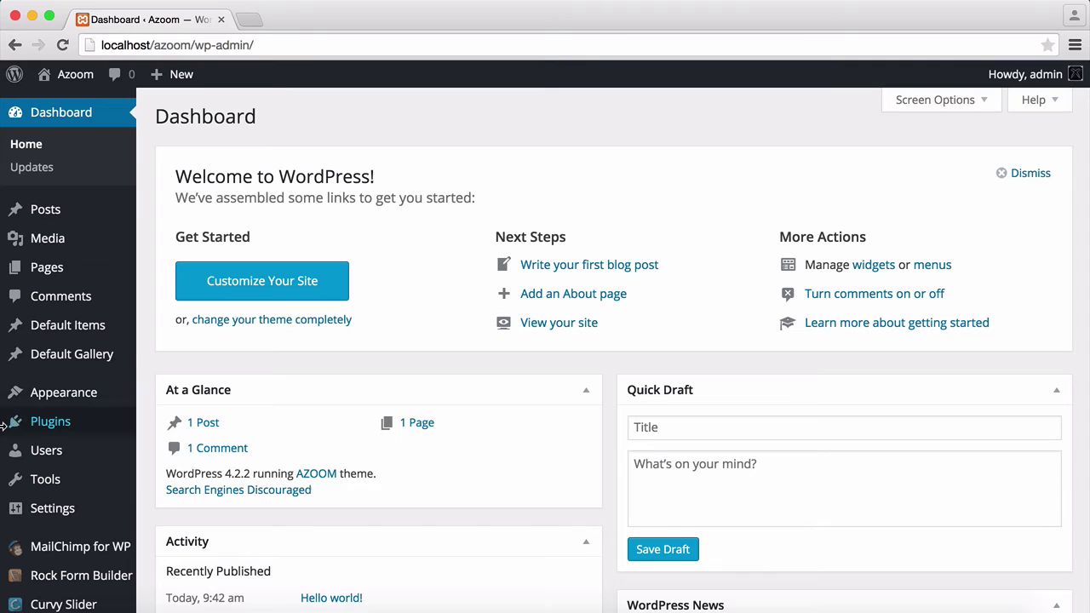
mouse_move(36, 430)
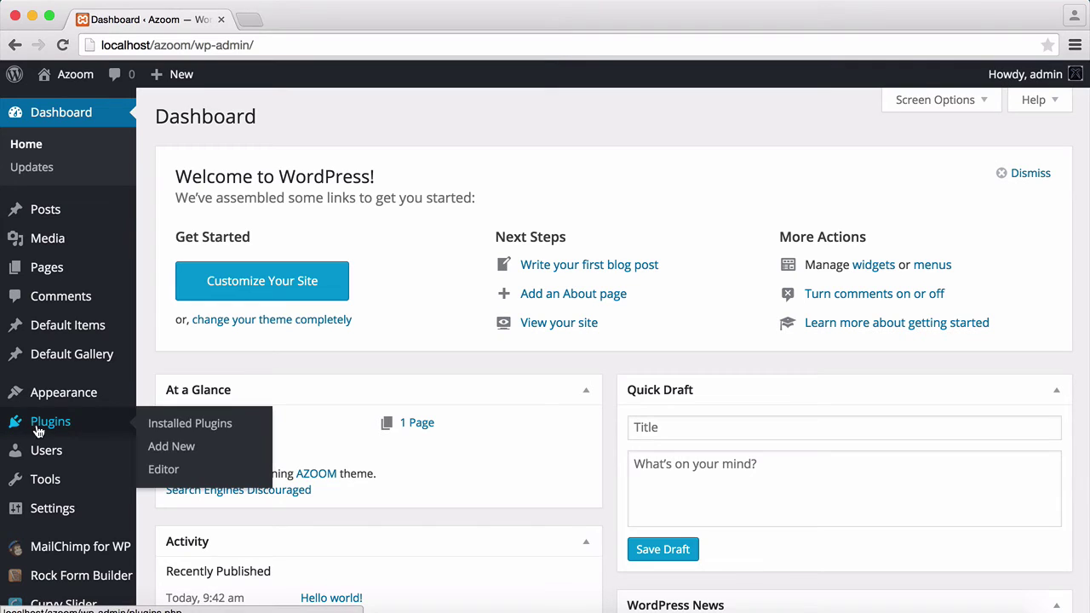
click(183, 450)
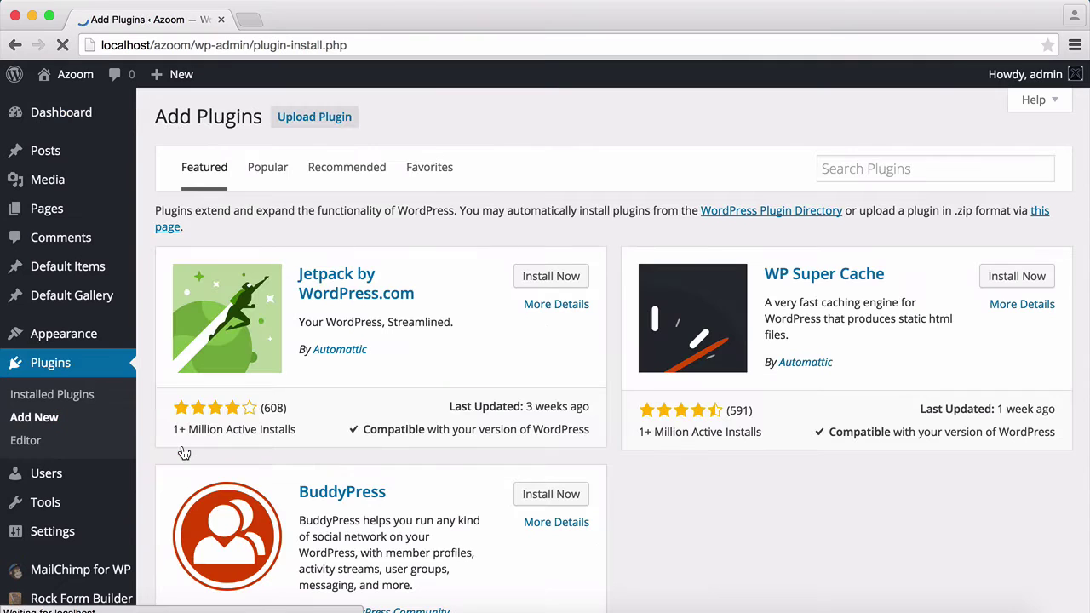
click(859, 168)
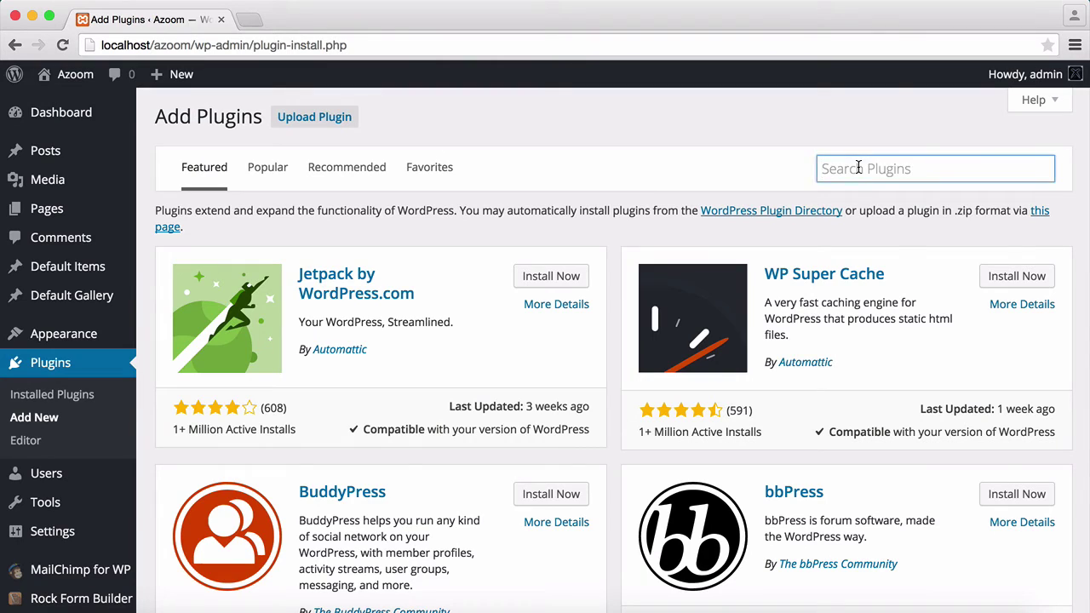
text(woo)
click(900, 195)
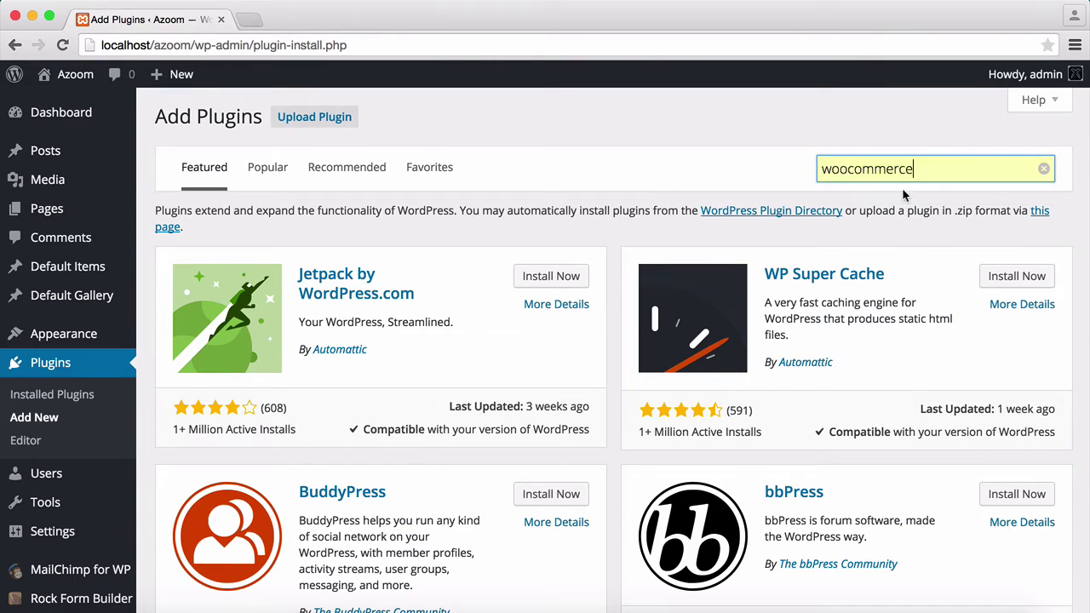
key(Return)
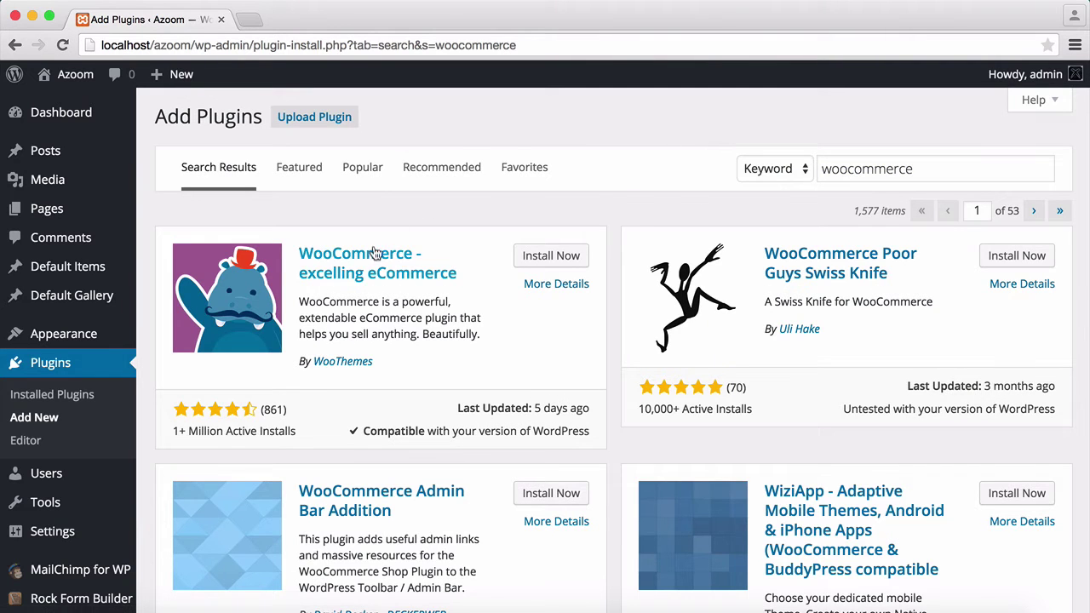
Install and activate WooCommerce, decline its tracking request and skip its setup.
click(531, 260)
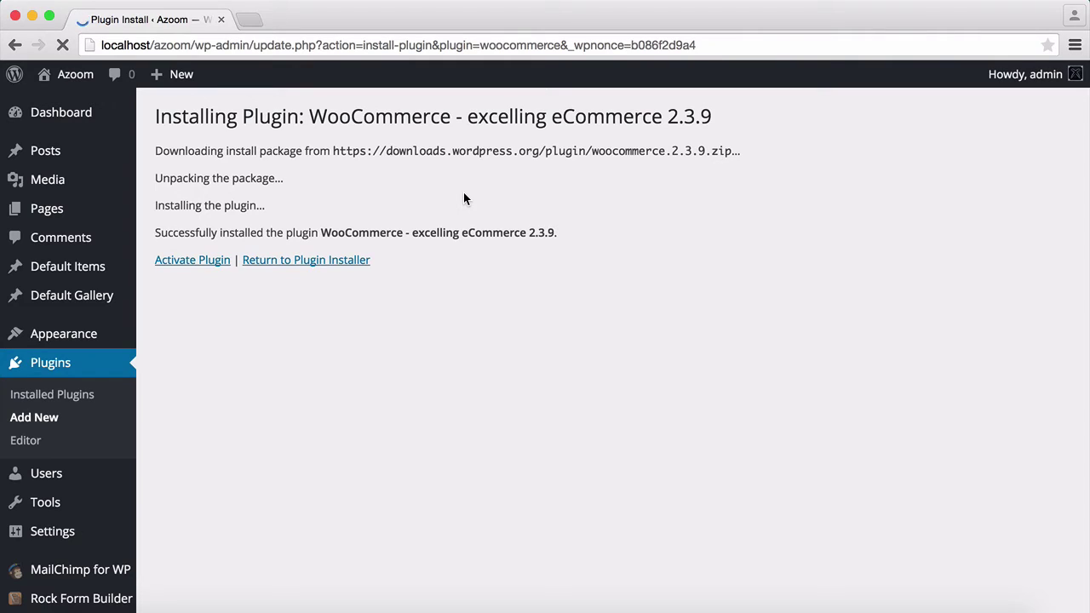
click(194, 260)
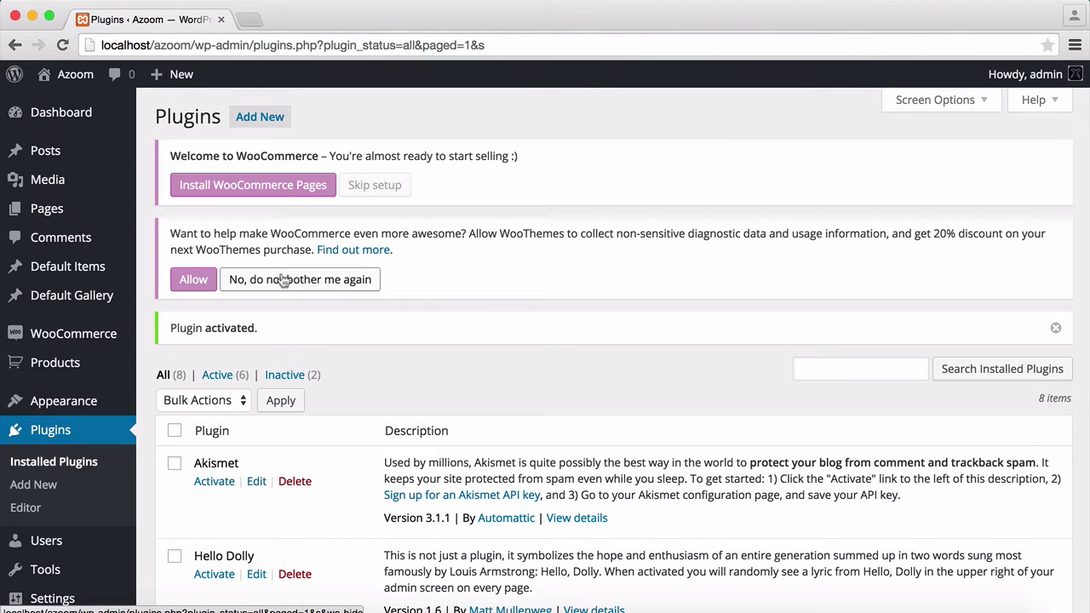
click(284, 281)
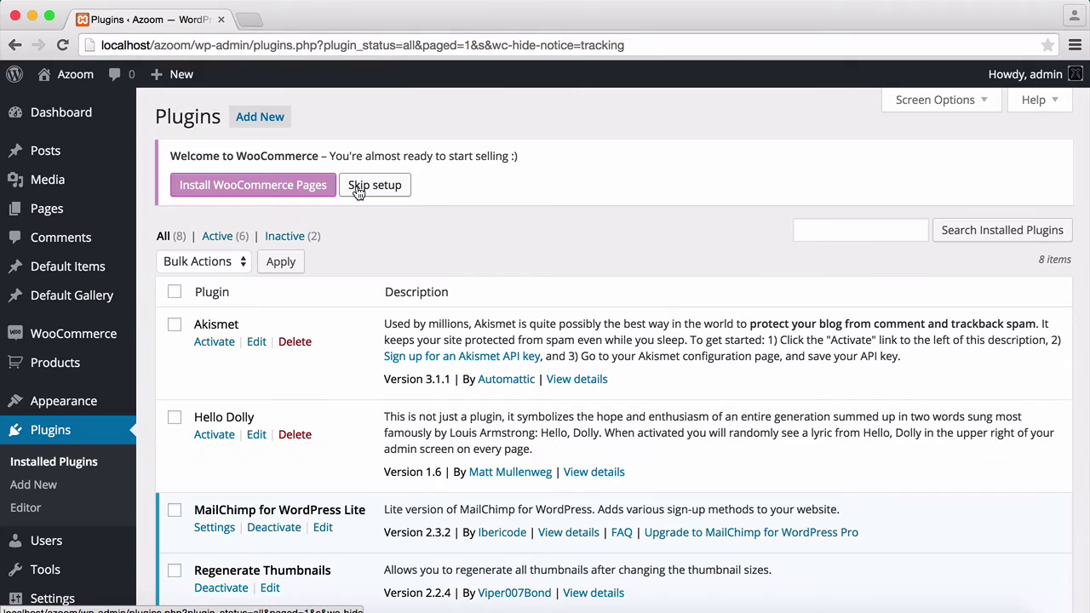
click(358, 193)
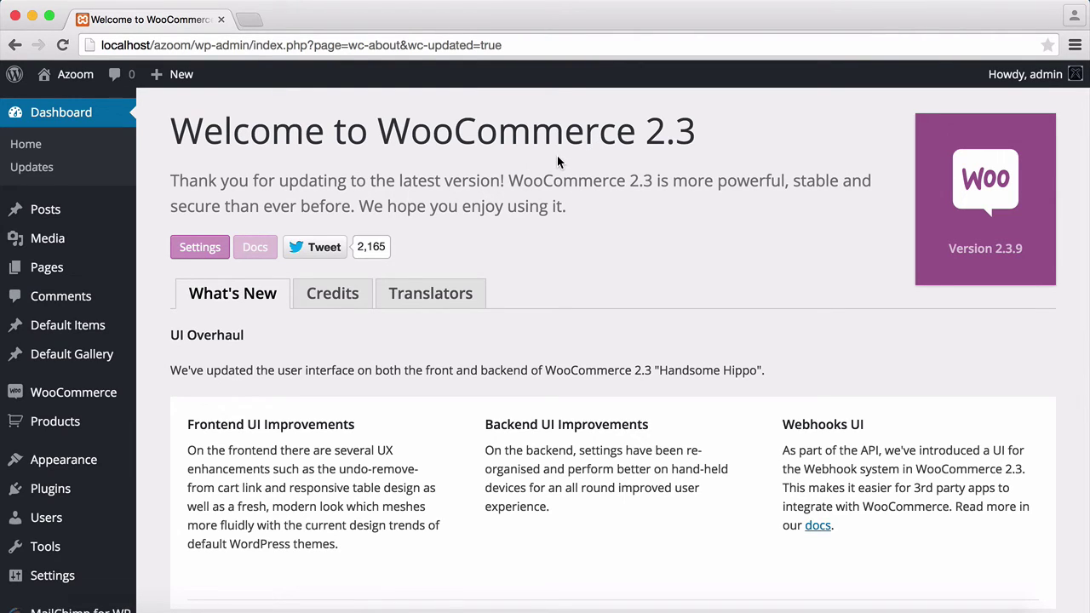
Open Appearance > Theme Options and dismiss the Load Demo notice.
mouse_move(80, 466)
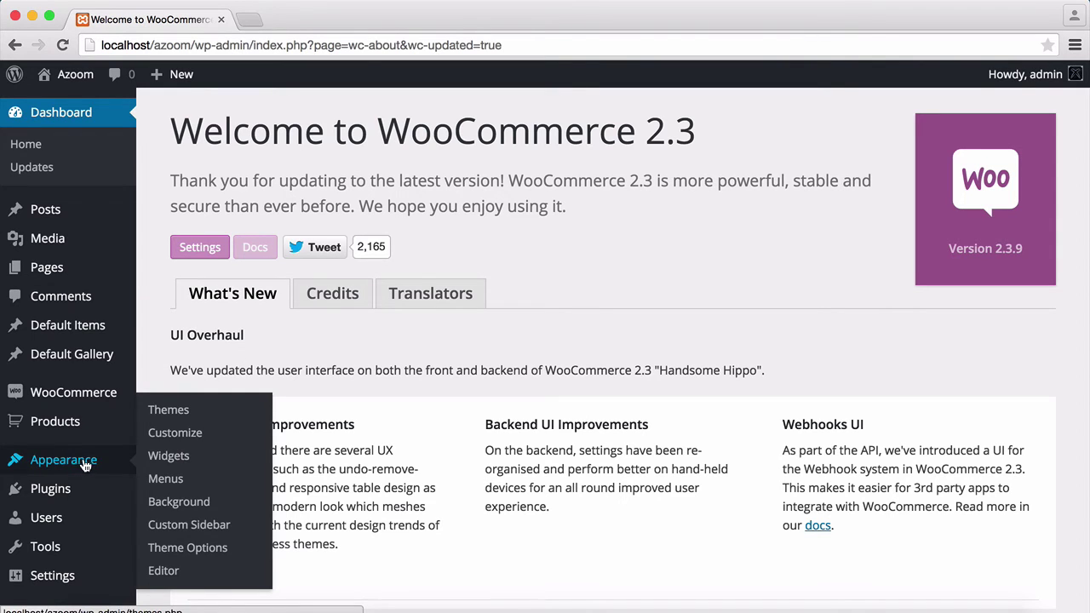
click(162, 554)
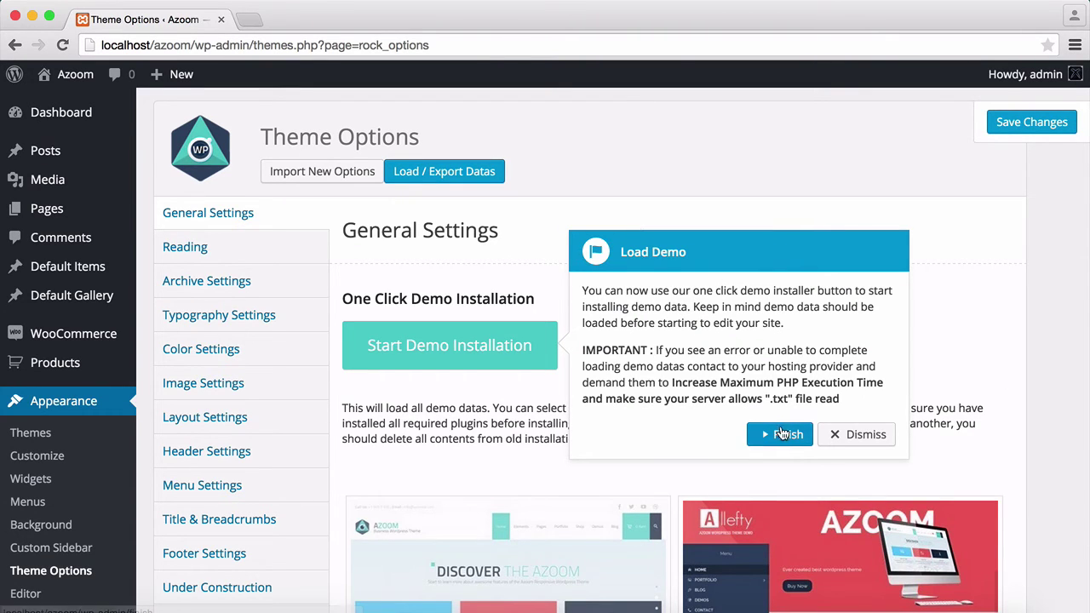
click(779, 432)
scroll(666, 276, down, 1)
scroll(666, 276, down, 5)
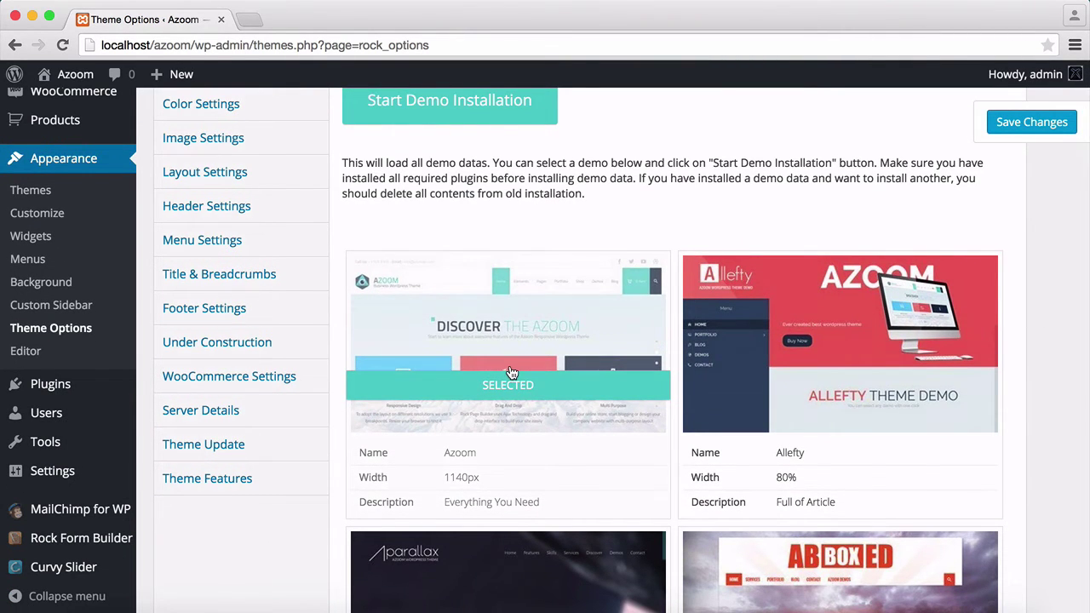
Try the Allefty, Abboxed and Aparallax demo cards, then select the Azoom demo.
click(766, 363)
scroll(767, 362, down, 3)
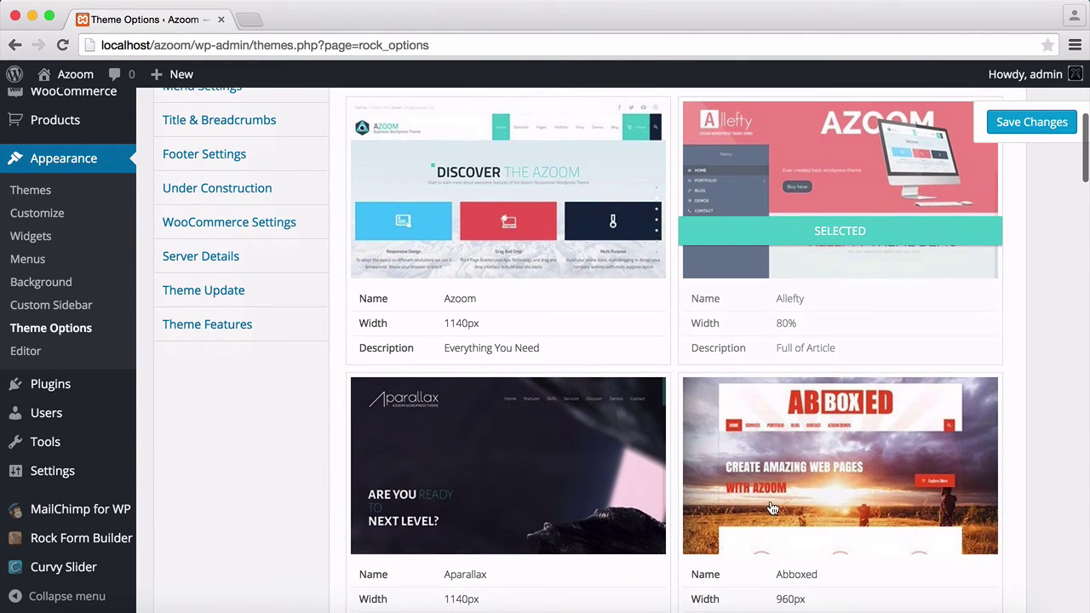
click(773, 509)
click(494, 465)
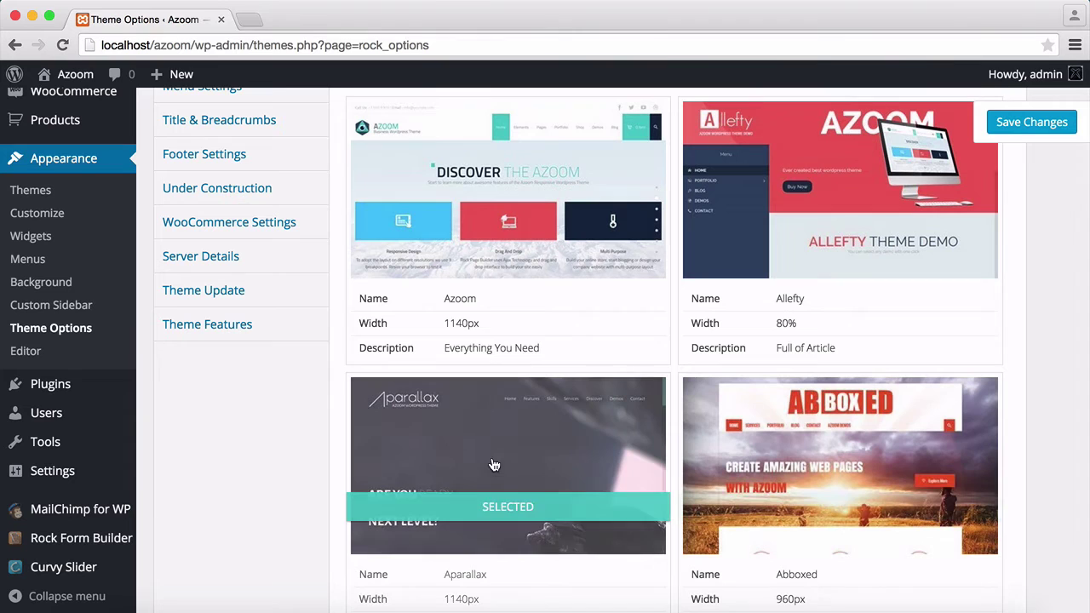
click(492, 253)
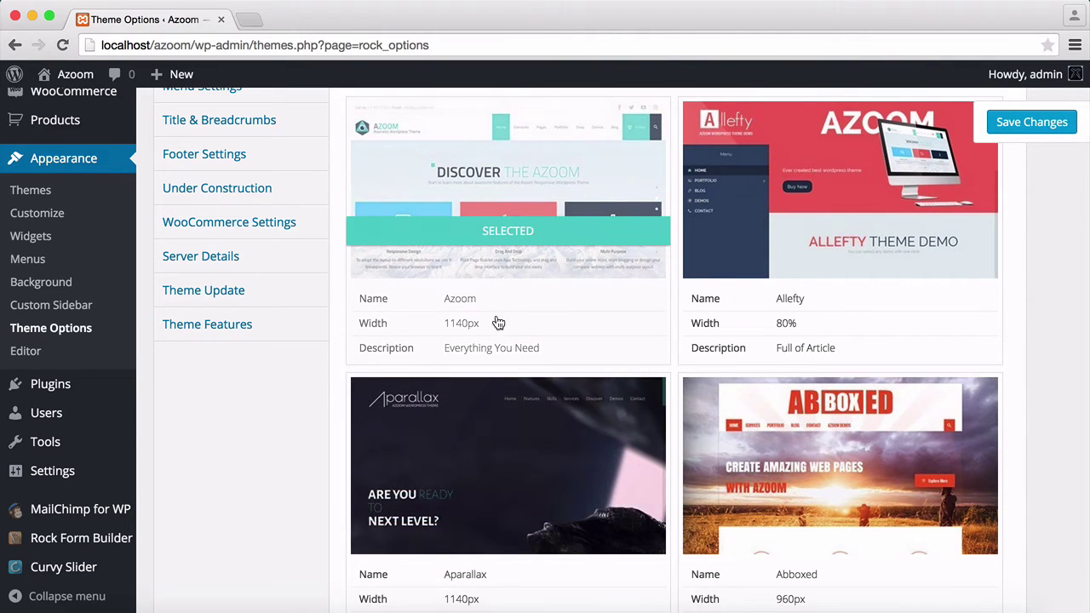
scroll(499, 321, up, 4)
scroll(498, 321, up, 2)
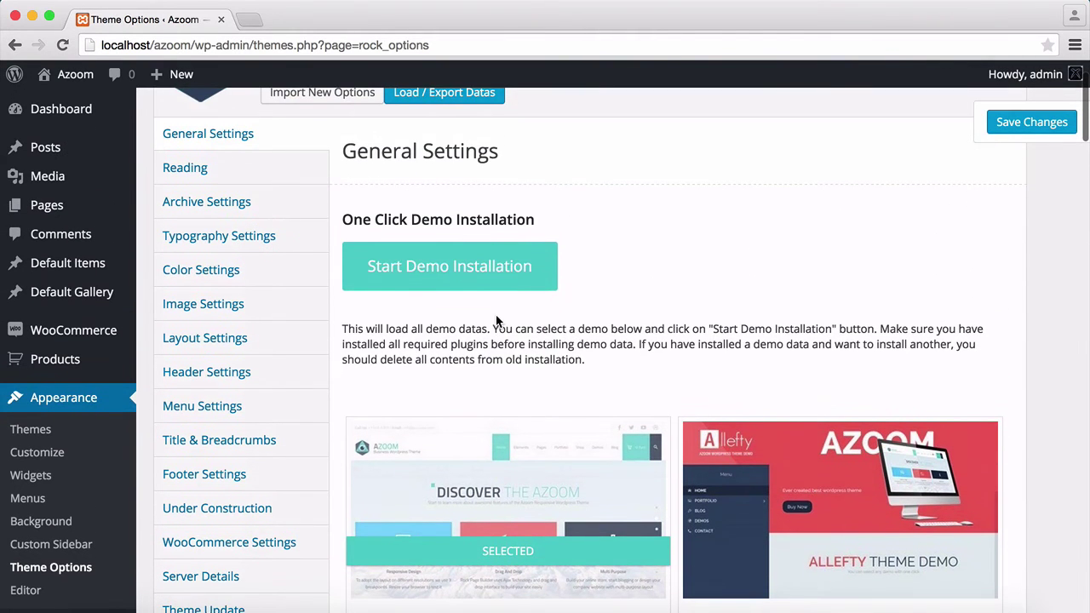
Start the Azoom demo installation and confirm the browser prompt with OK.
click(504, 268)
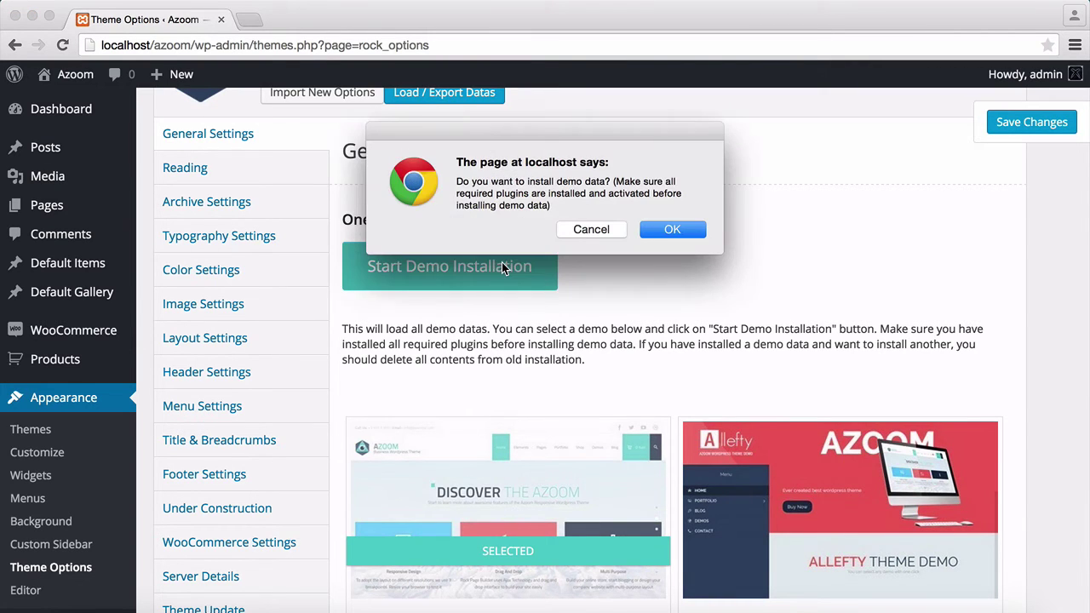
click(671, 229)
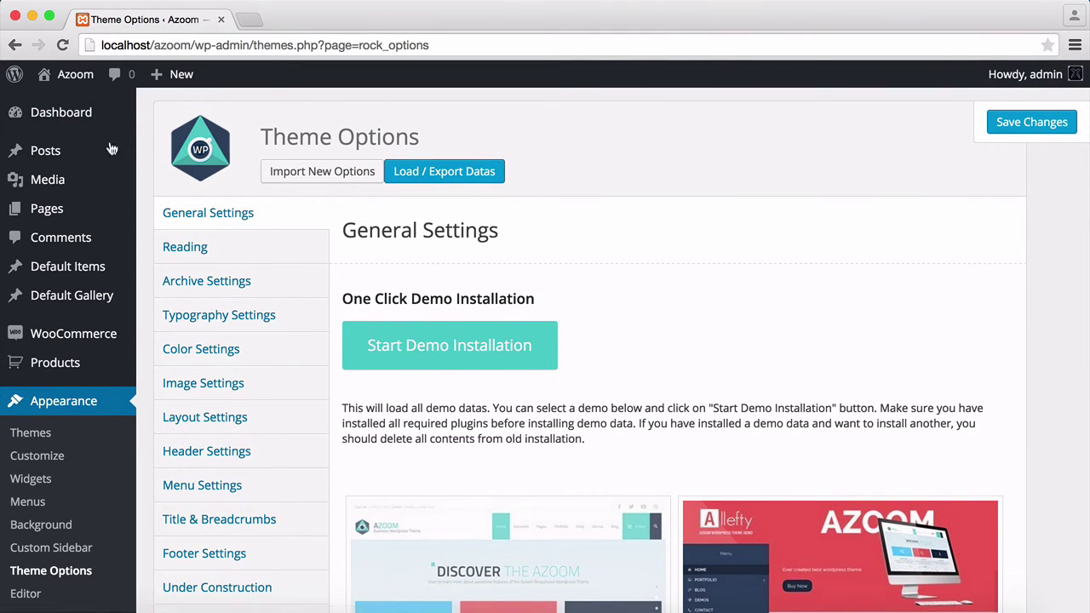
Review the 10 imported posts, then scroll through the 86 imported pages.
mouse_move(58, 155)
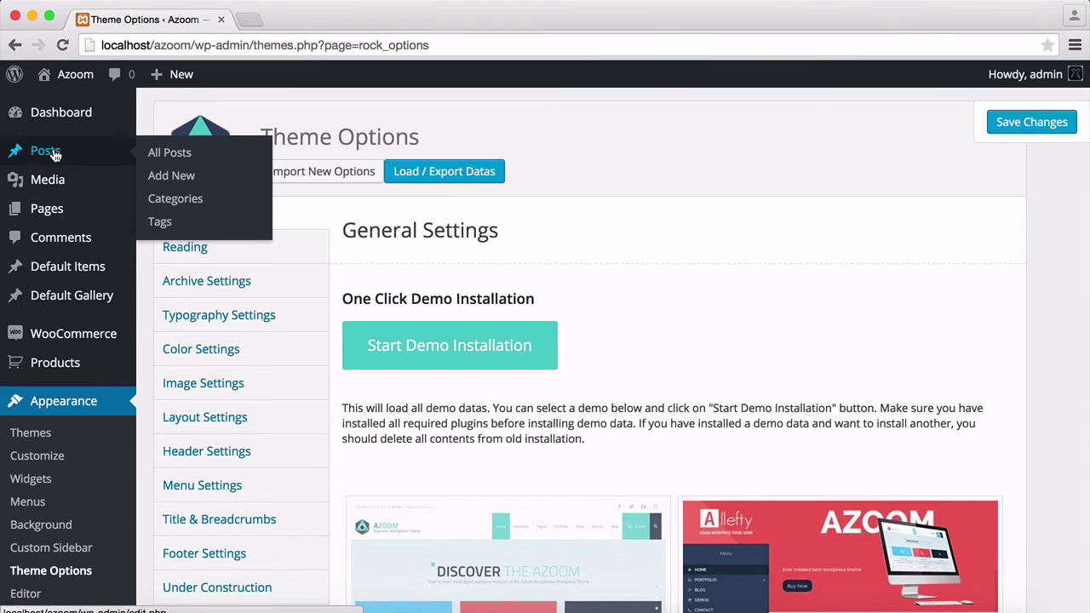
click(54, 155)
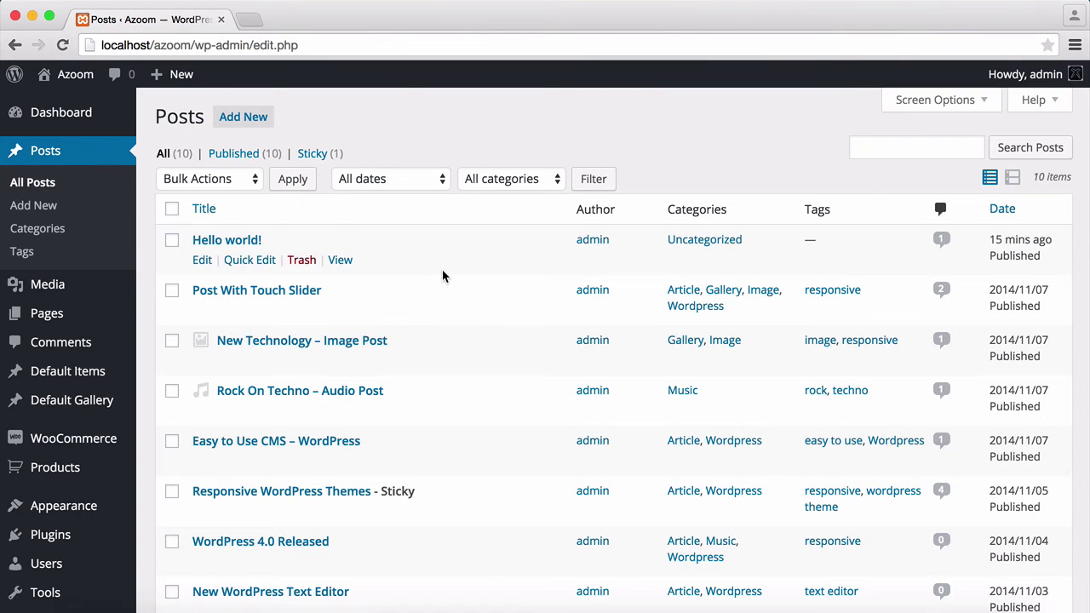
scroll(442, 275, down, 3)
scroll(443, 276, up, 3)
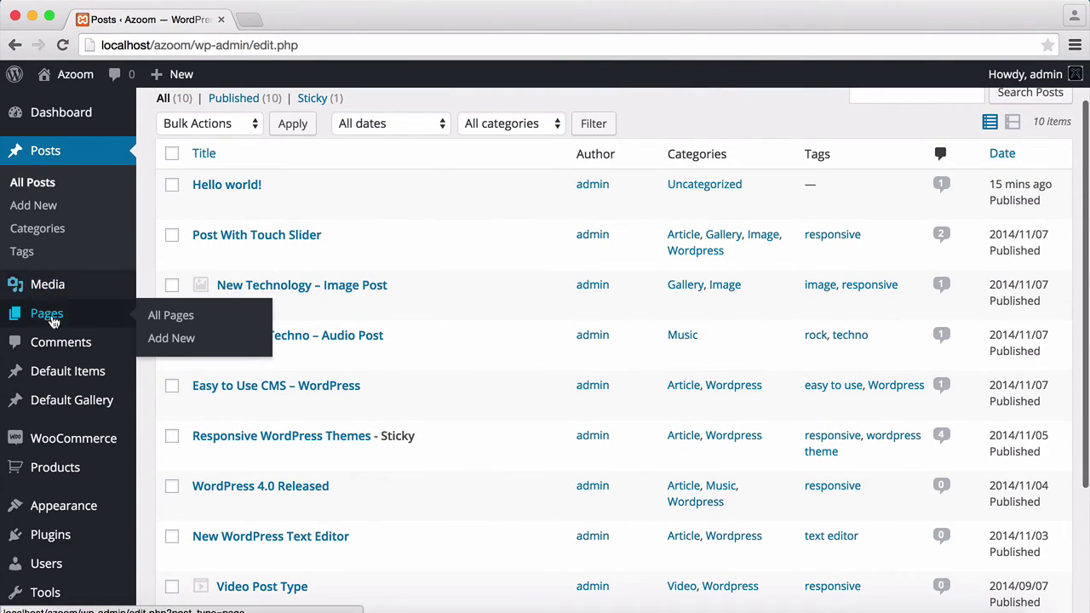
click(48, 314)
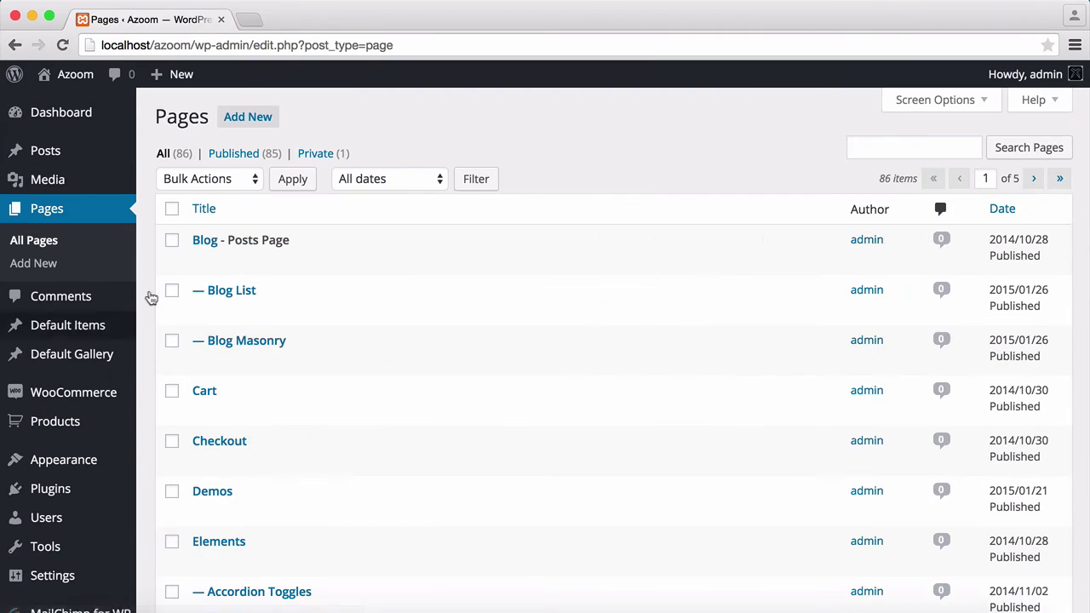
scroll(506, 297, down, 6)
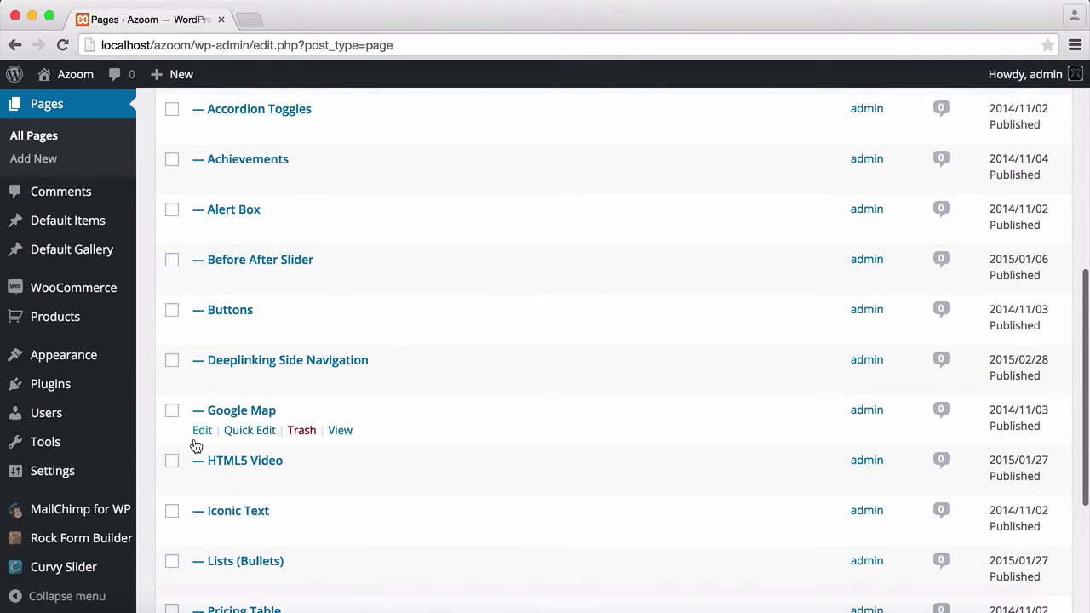
mouse_move(67, 474)
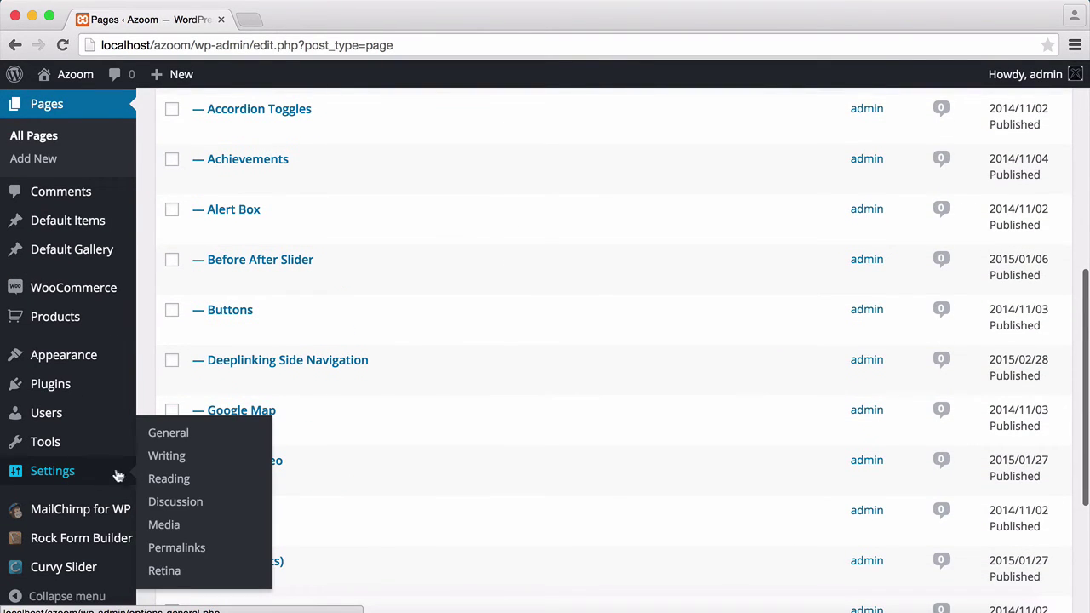
Verify Post name permalinks and static Home front page with Blog posts page, then return to Dashboard.
click(190, 547)
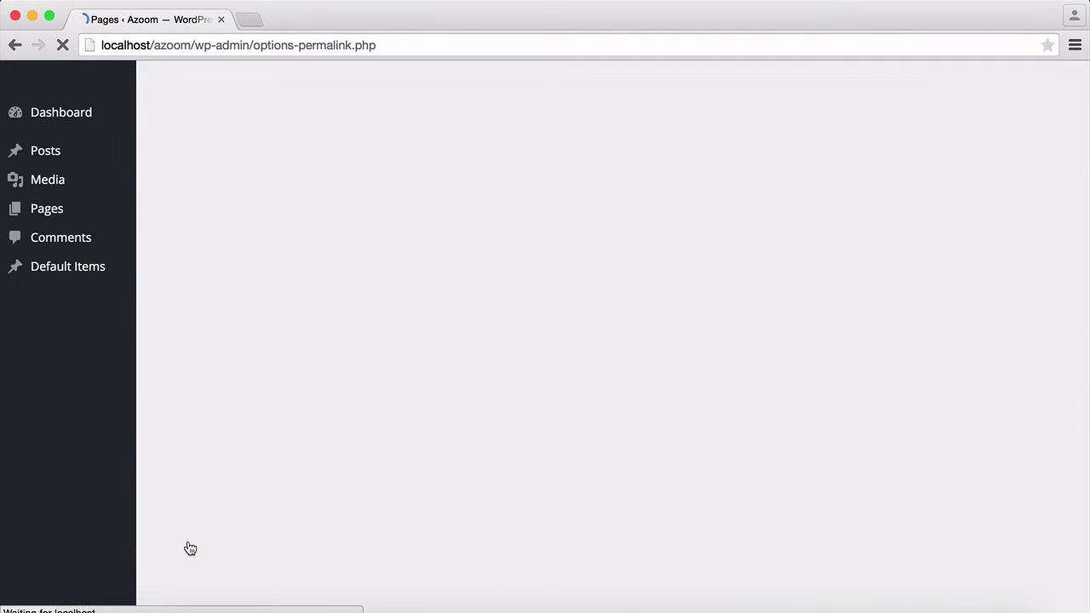
scroll(878, 253, down, 4)
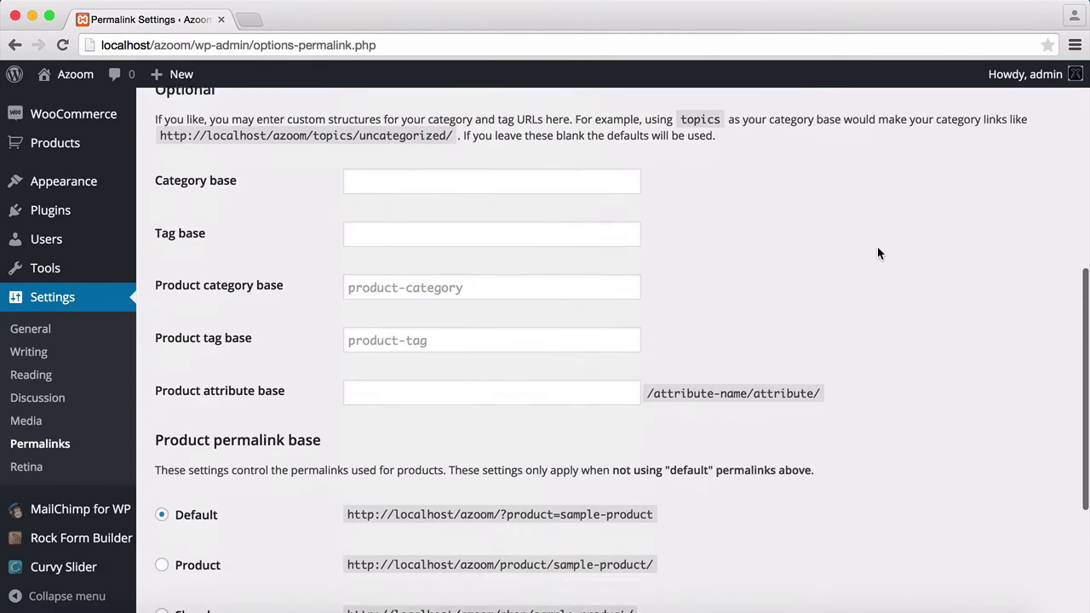
scroll(878, 253, up, 5)
scroll(878, 253, down, 1)
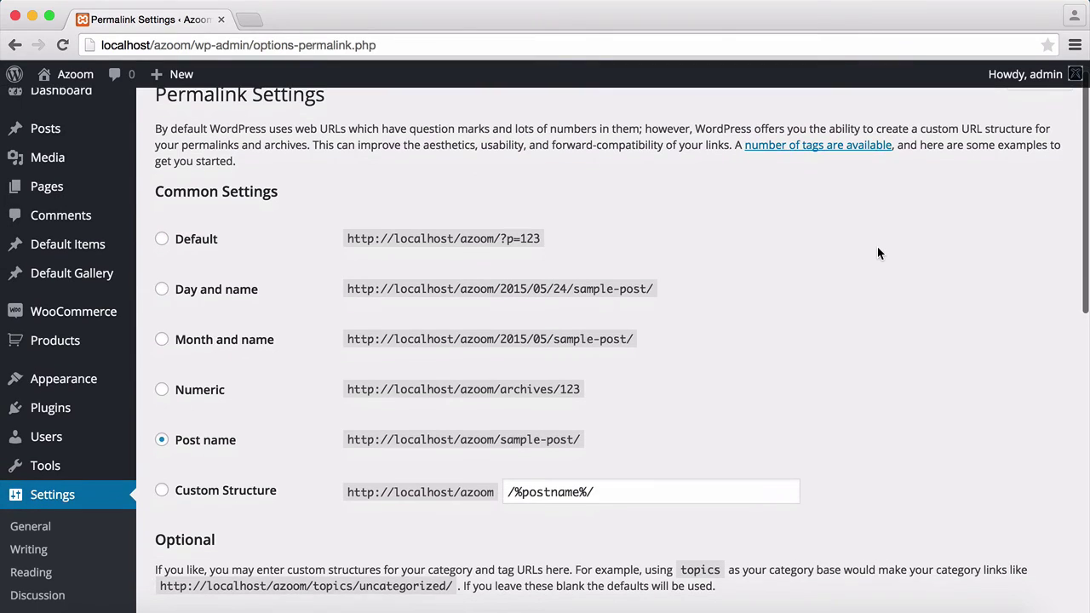
scroll(501, 338, down, 1)
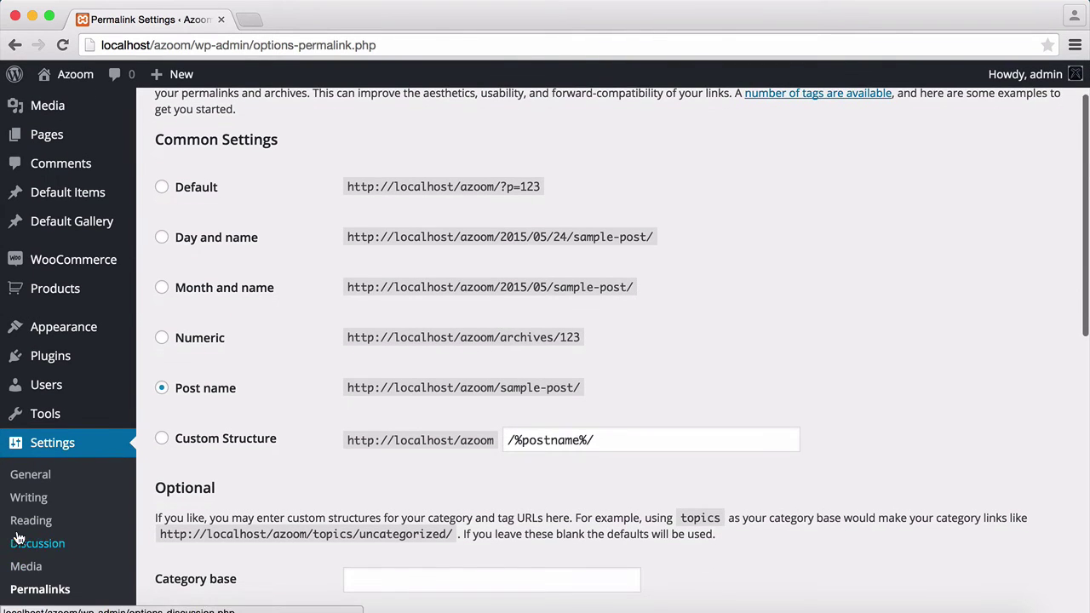
click(34, 531)
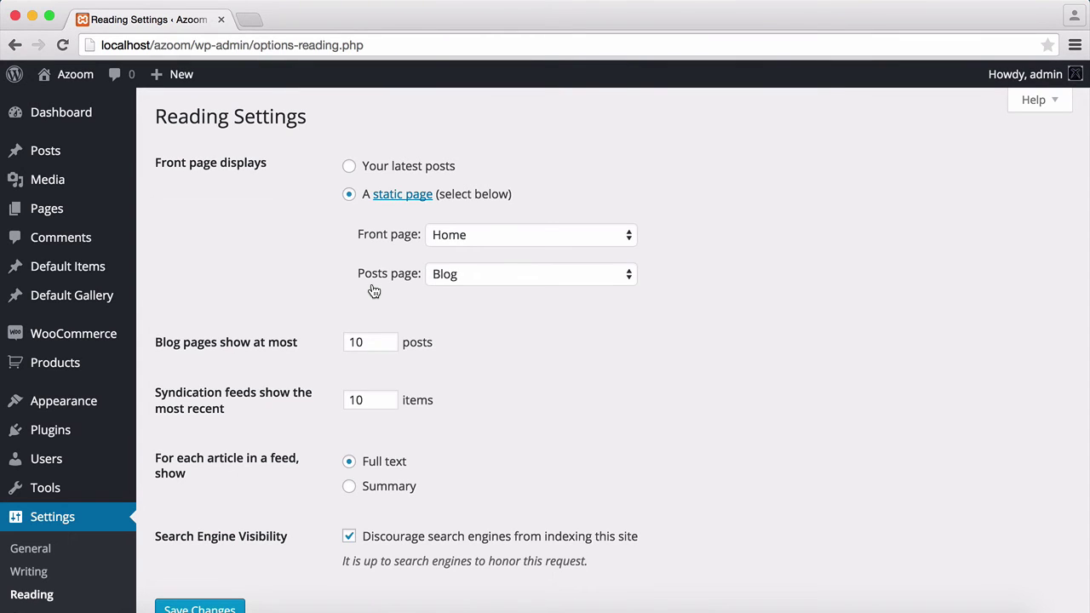
click(77, 120)
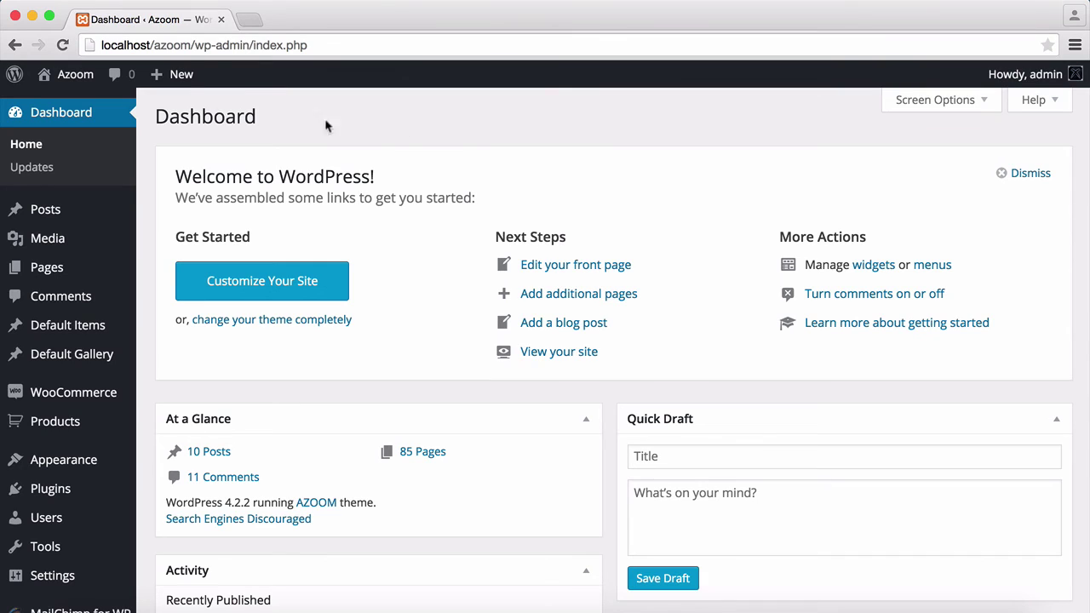
Open the Azoom front-end site in a new browser tab from the admin bar.
mouse_move(75, 75)
right_click(87, 111)
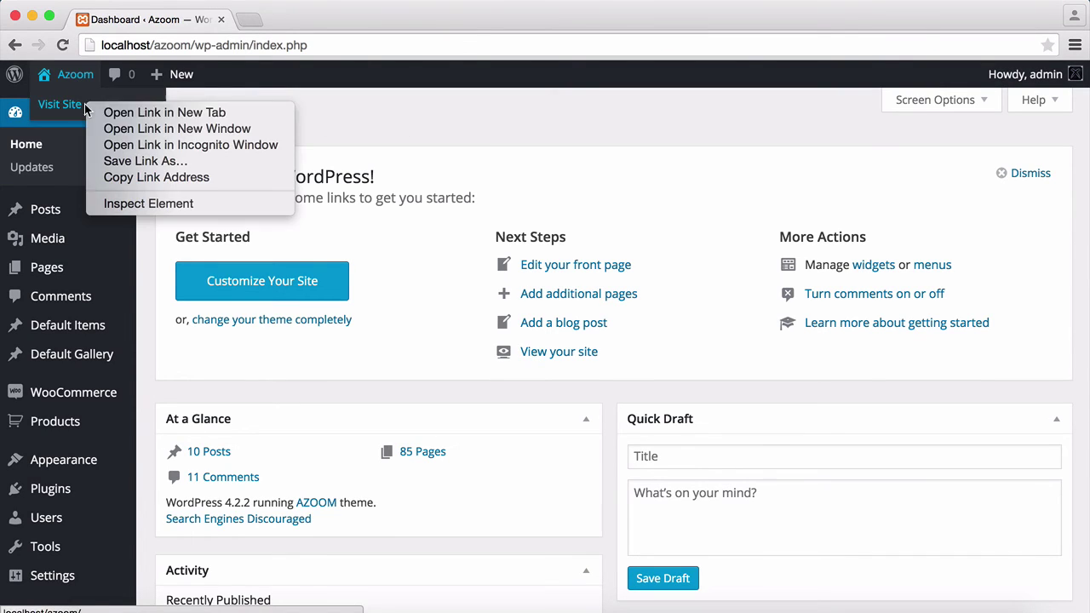
click(133, 112)
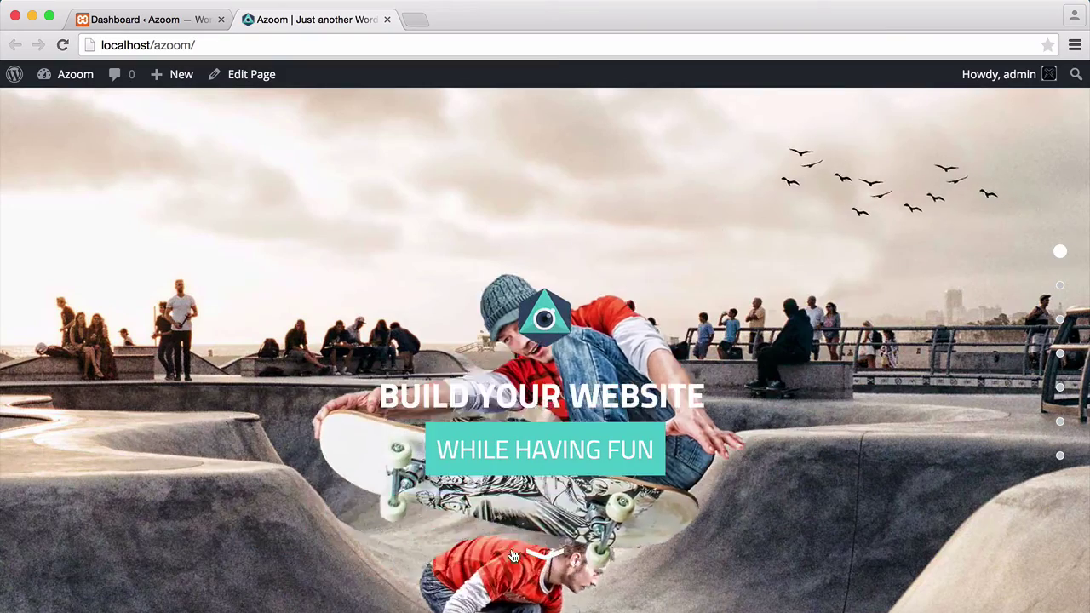
Scroll the homepage down past Pricing Tables to the Portfolio Shop section.
scroll(327, 435, down, 2)
scroll(327, 431, down, 5)
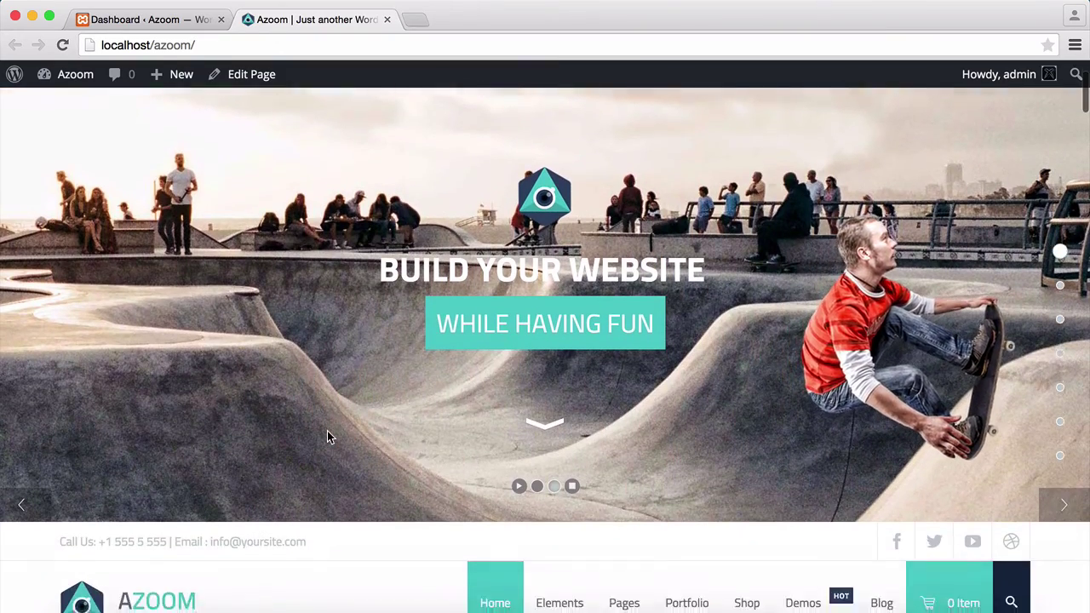
scroll(327, 437, down, 6)
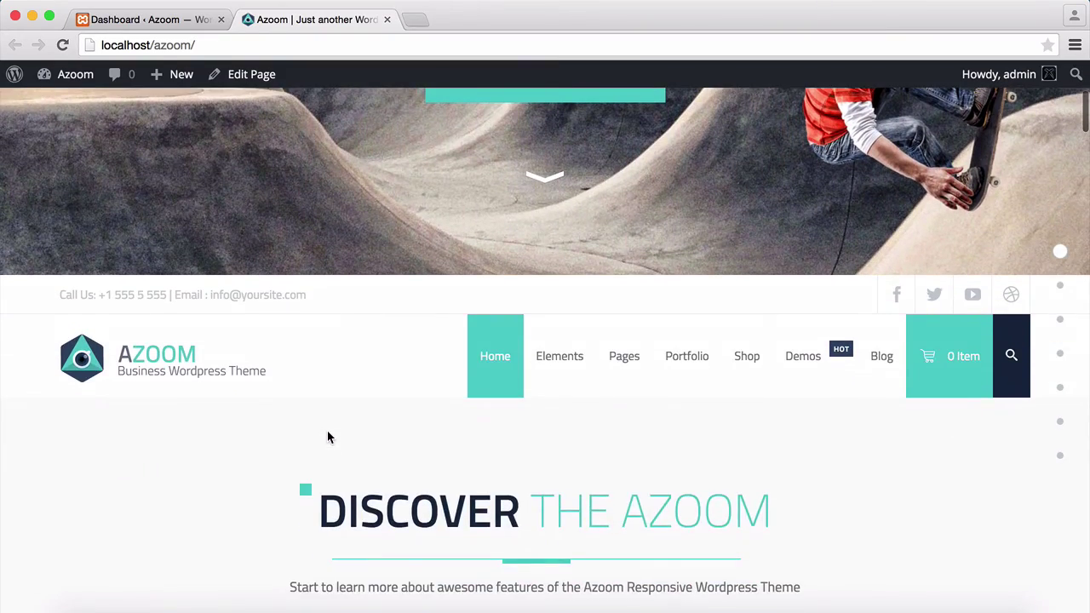
scroll(327, 431, down, 13)
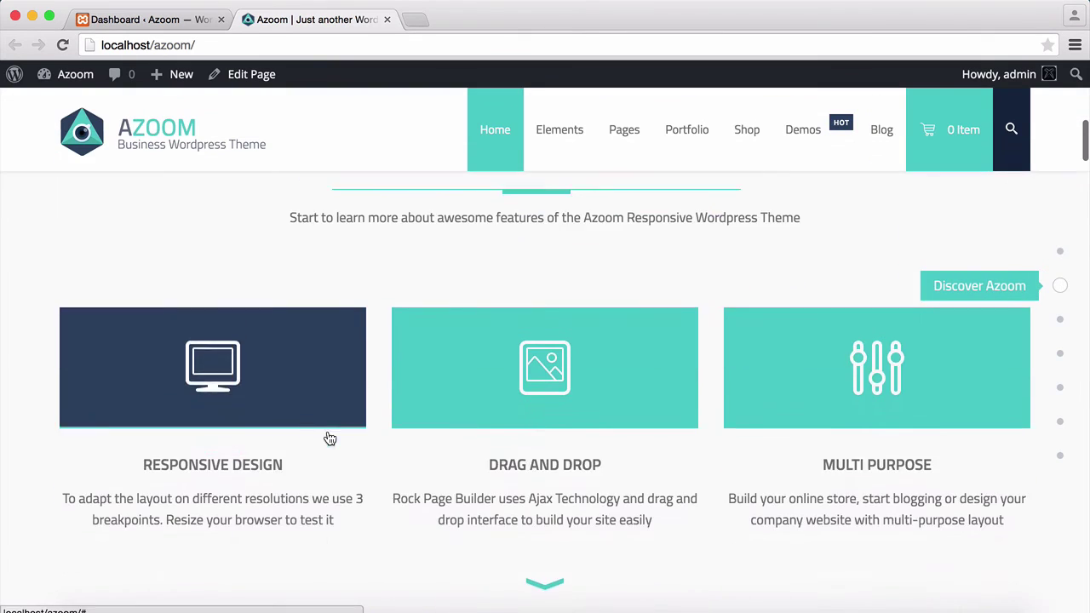
scroll(329, 437, down, 10)
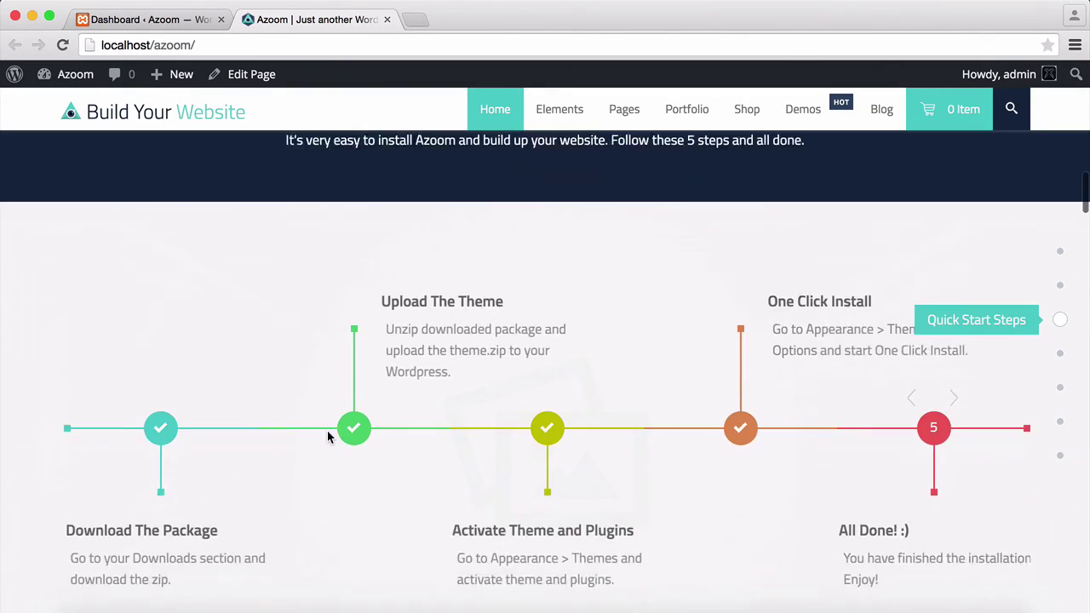
scroll(329, 437, down, 10)
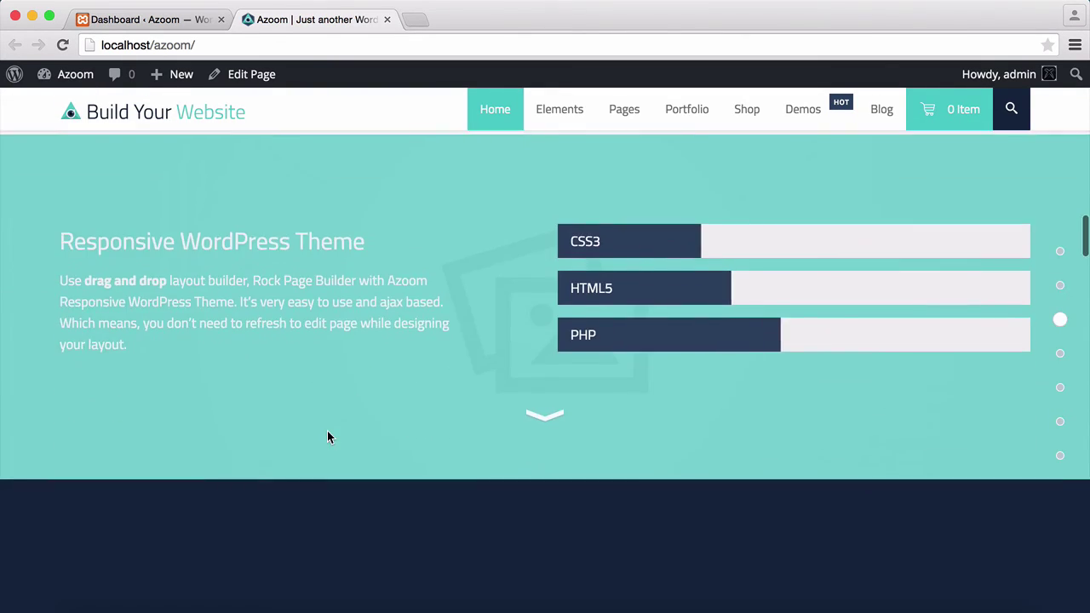
scroll(329, 436, down, 12)
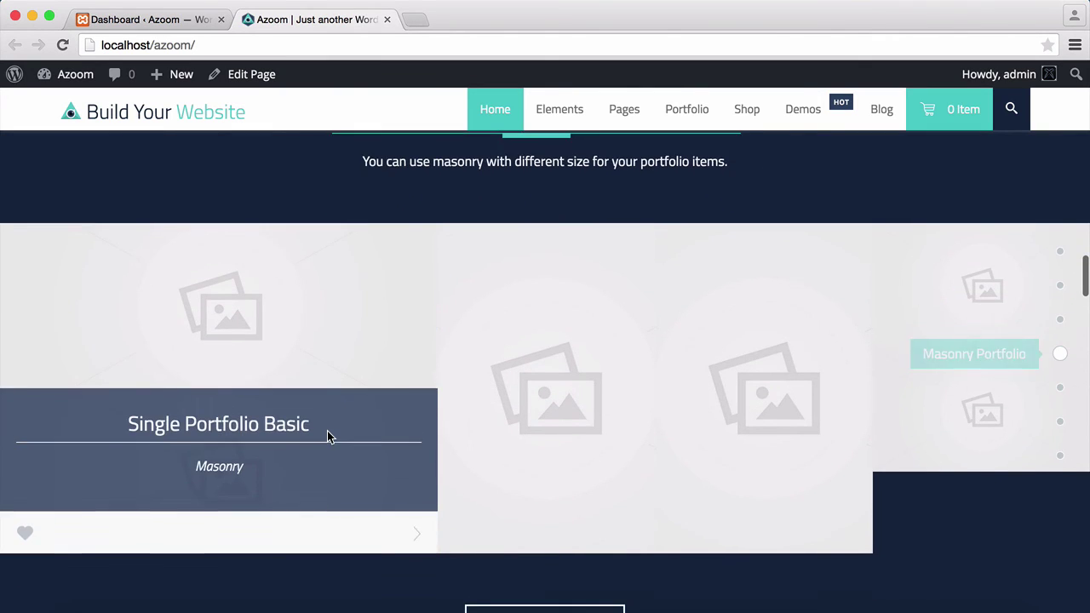
scroll(329, 437, down, 10)
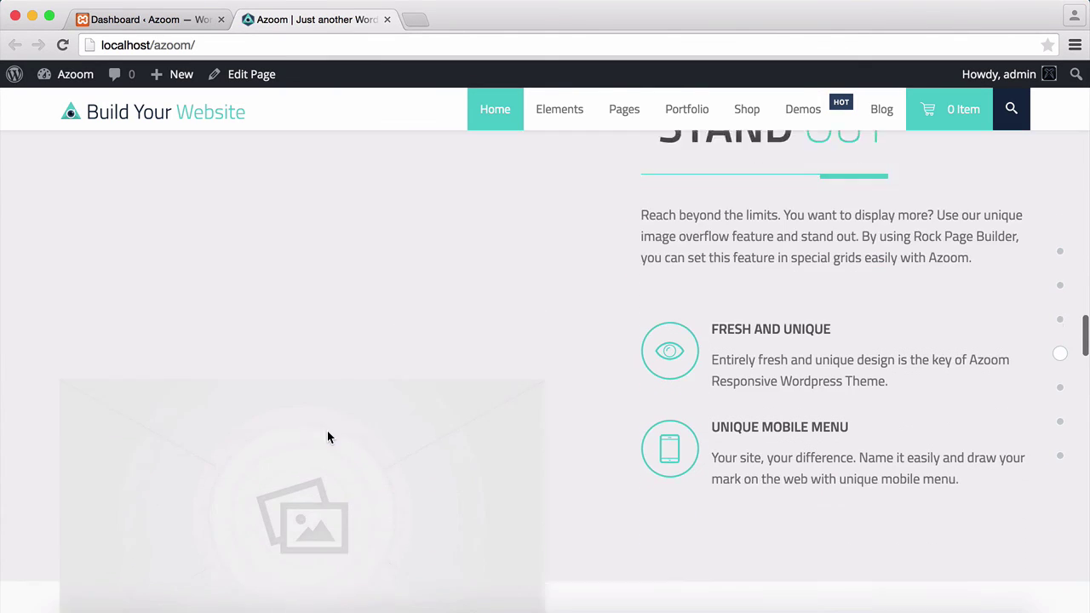
scroll(328, 433, down, 11)
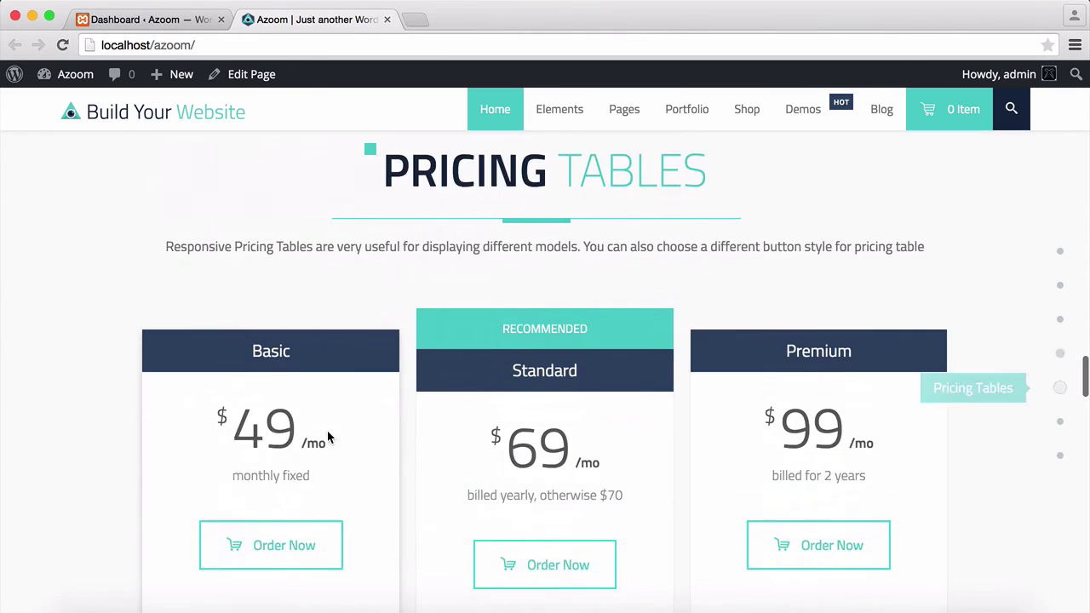
scroll(327, 436, down, 10)
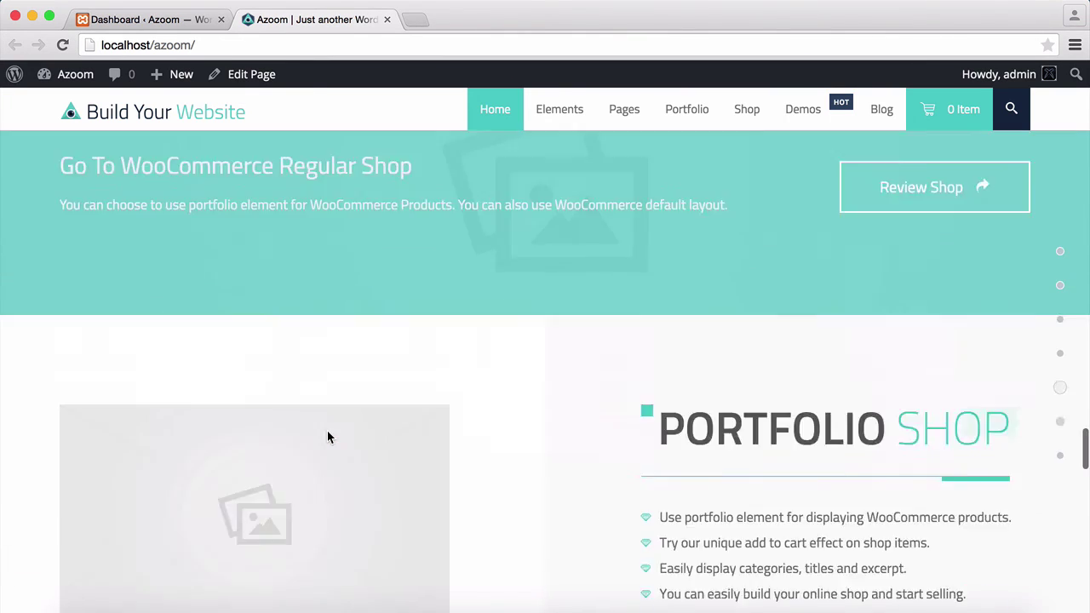
Add the £489.00 Night Dress to the cart and browse further down the page.
mouse_move(128, 454)
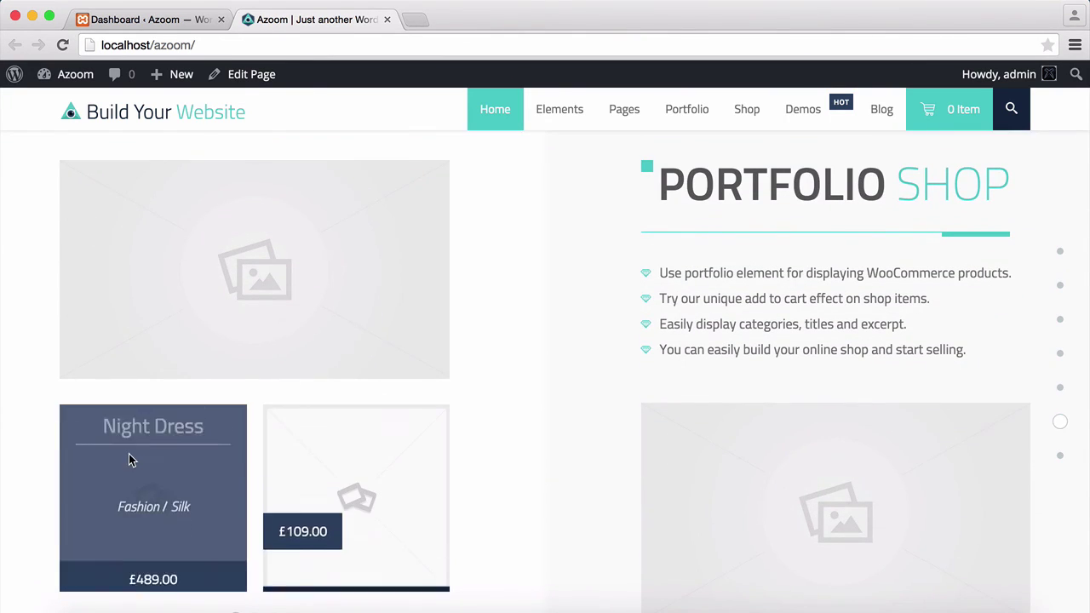
click(117, 575)
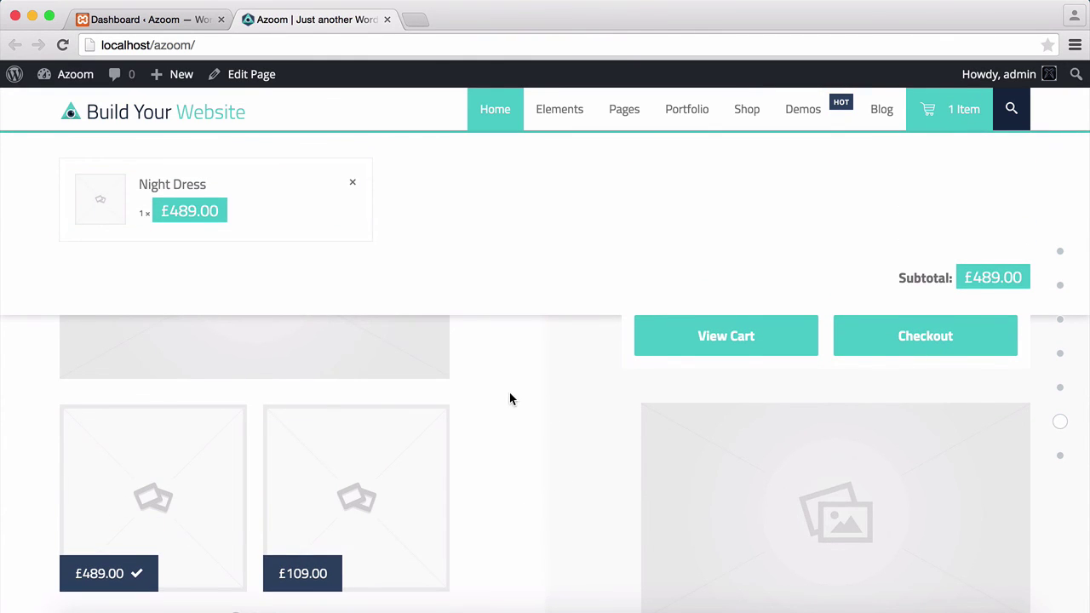
scroll(511, 399, down, 6)
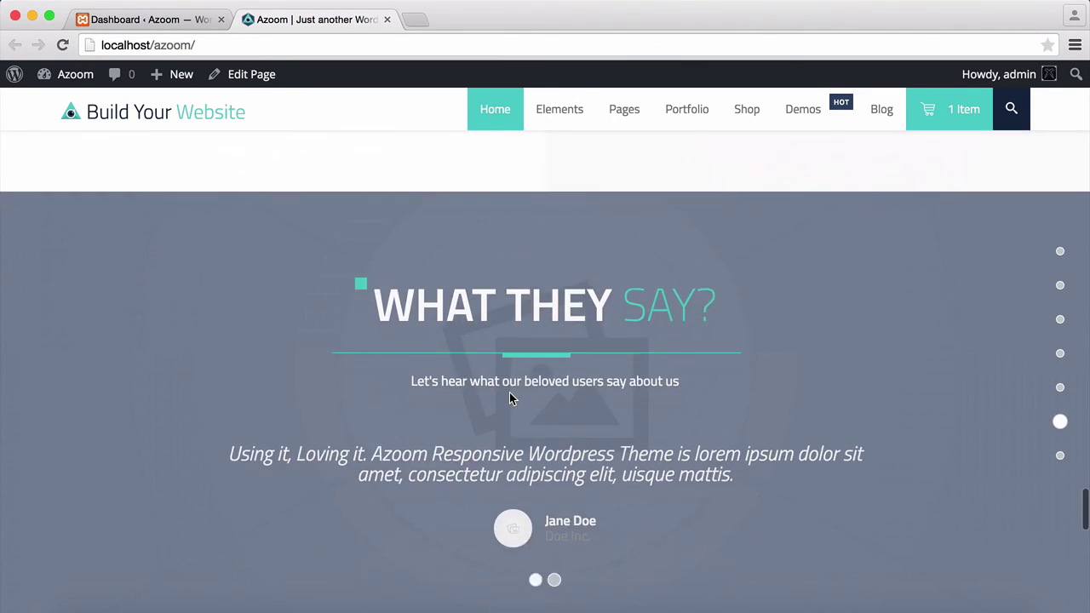
scroll(510, 393, down, 2)
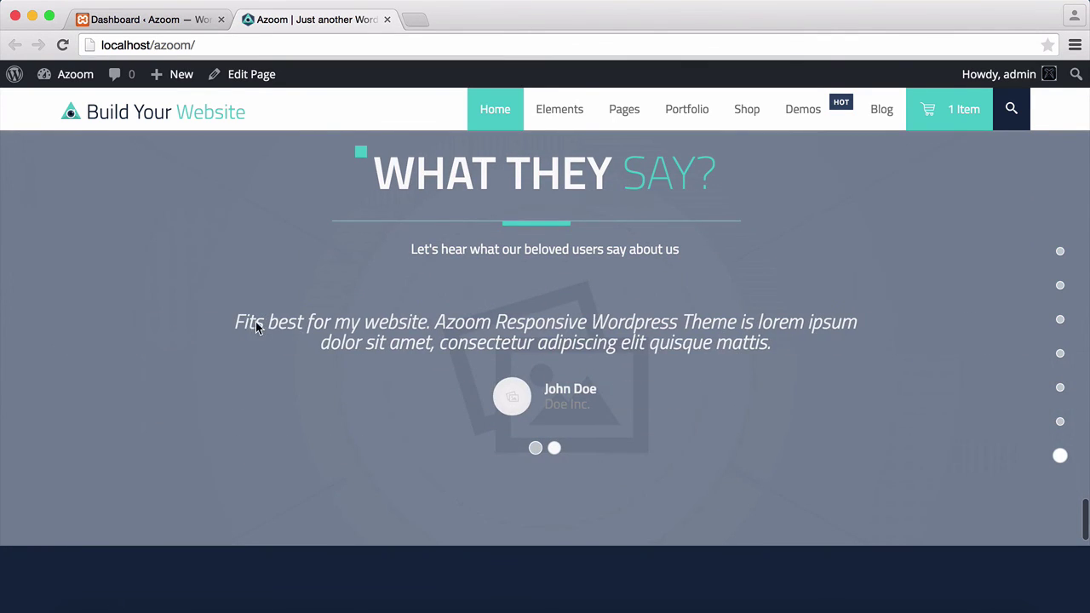
scroll(280, 372, down, 5)
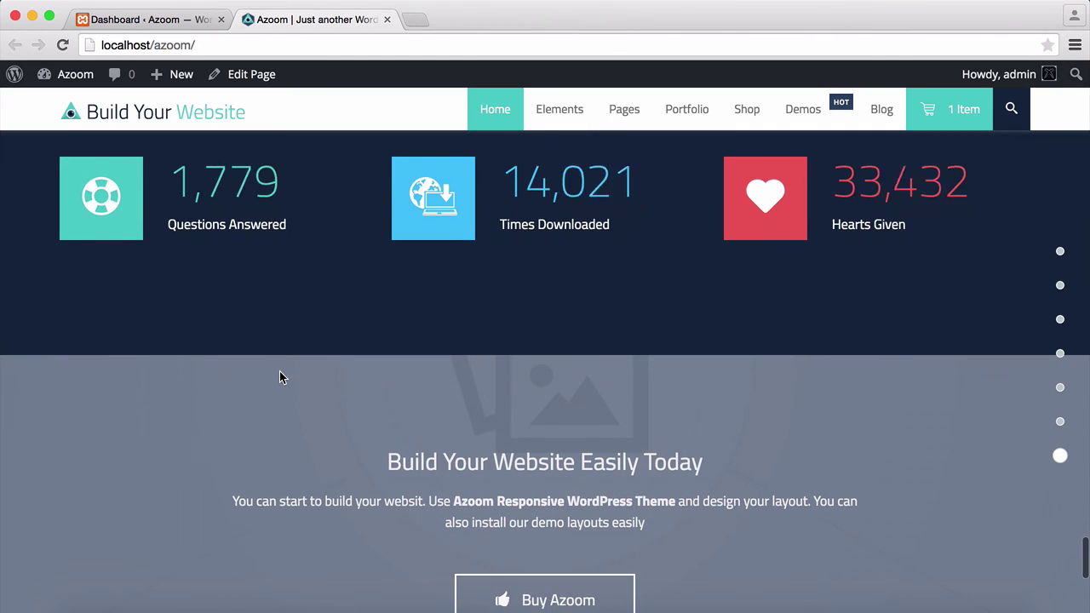
Scroll back up and jump to the Welcome To Azoom section via the first side nav dot.
scroll(279, 378, up, 1)
scroll(280, 377, down, 3)
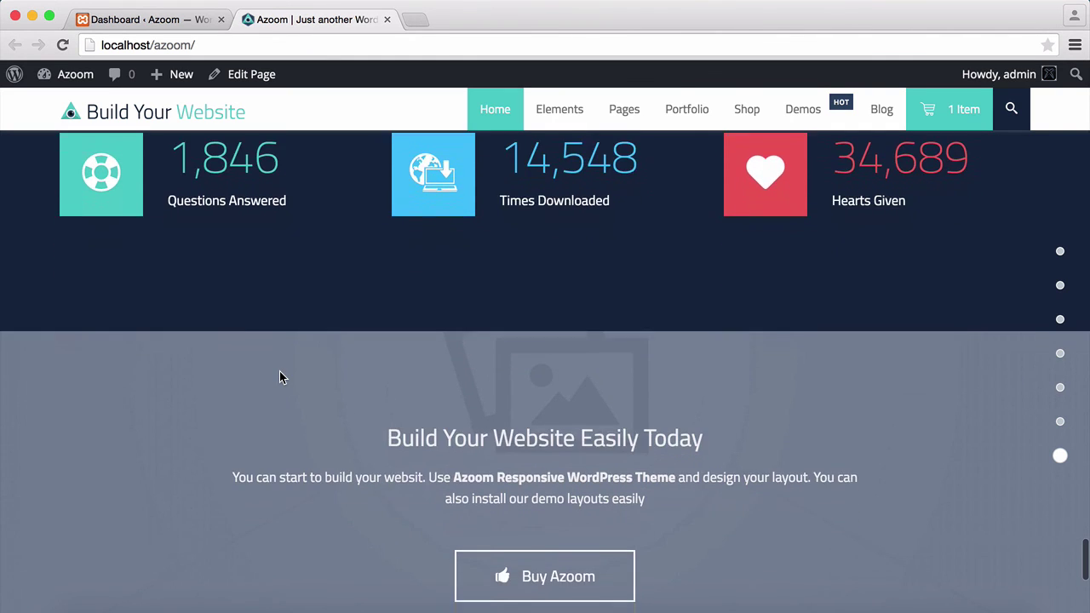
scroll(280, 378, down, 3)
scroll(279, 377, up, 8)
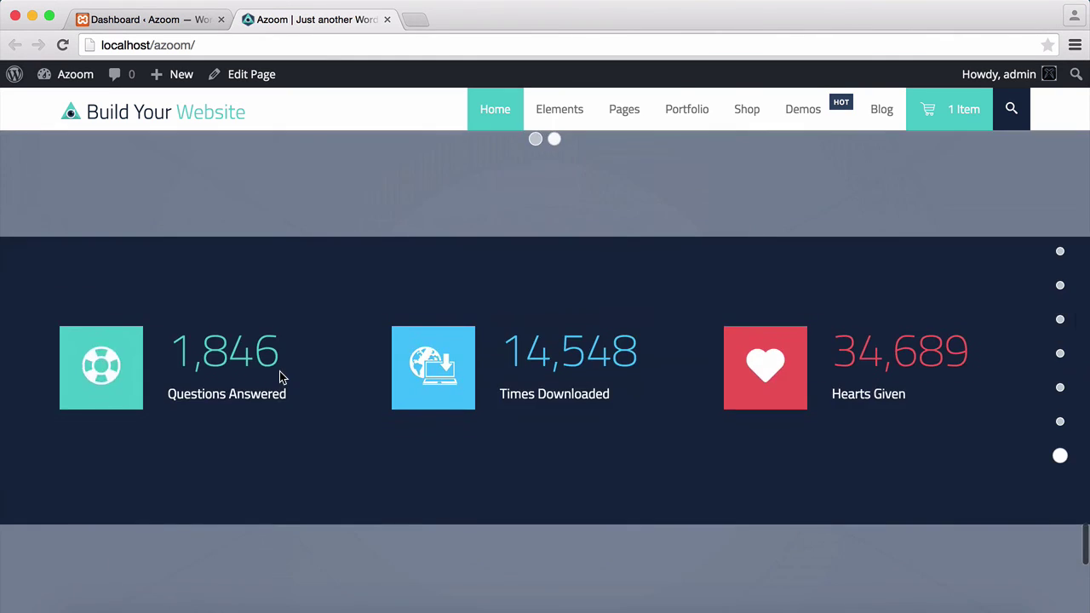
scroll(279, 377, up, 12)
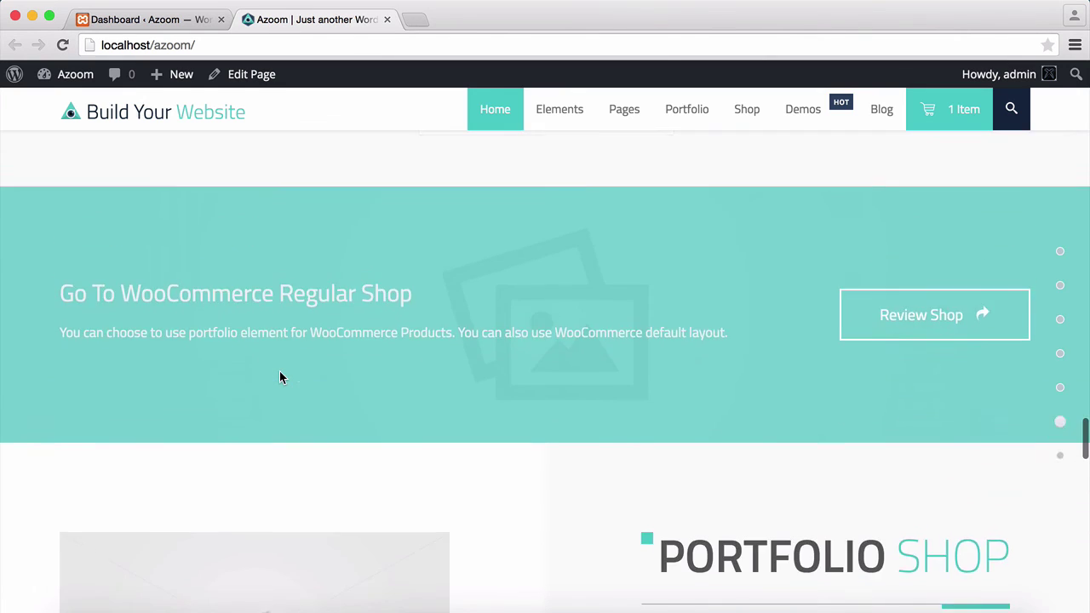
scroll(280, 377, up, 3)
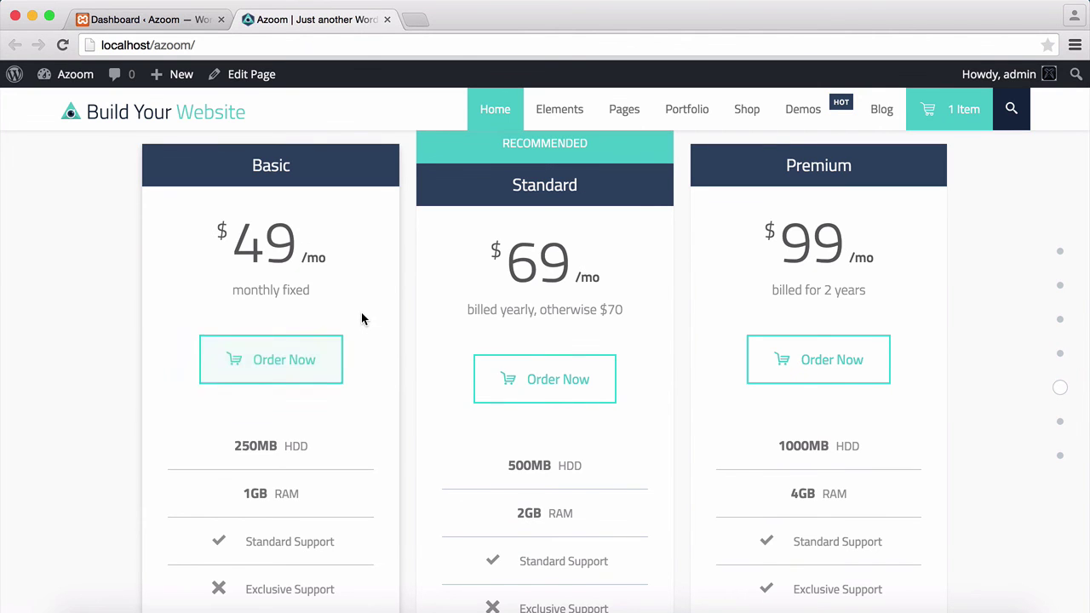
scroll(362, 317, up, 10)
scroll(361, 317, up, 15)
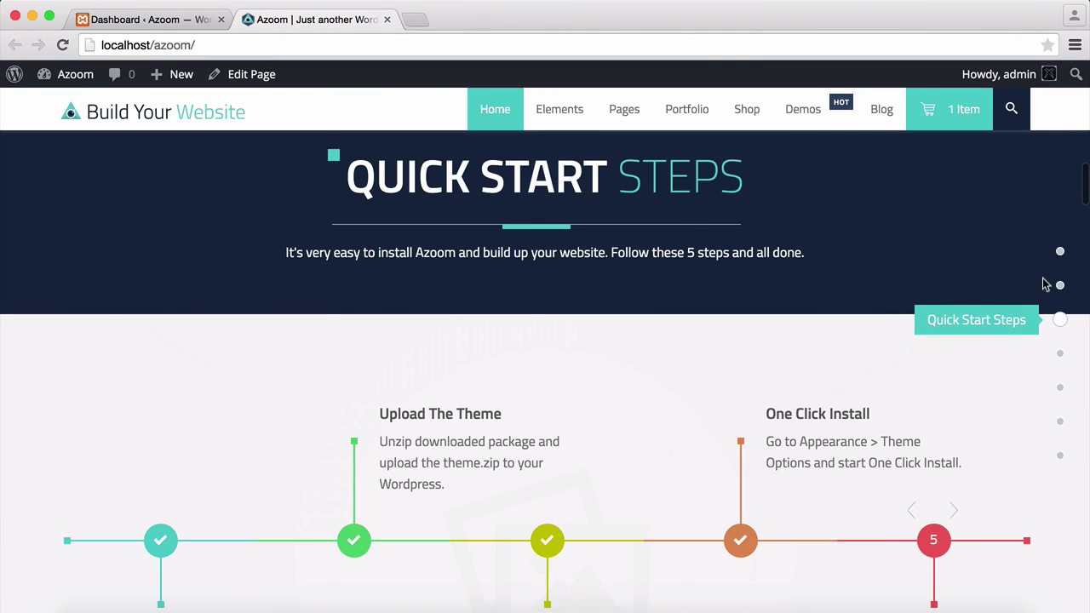
click(1063, 255)
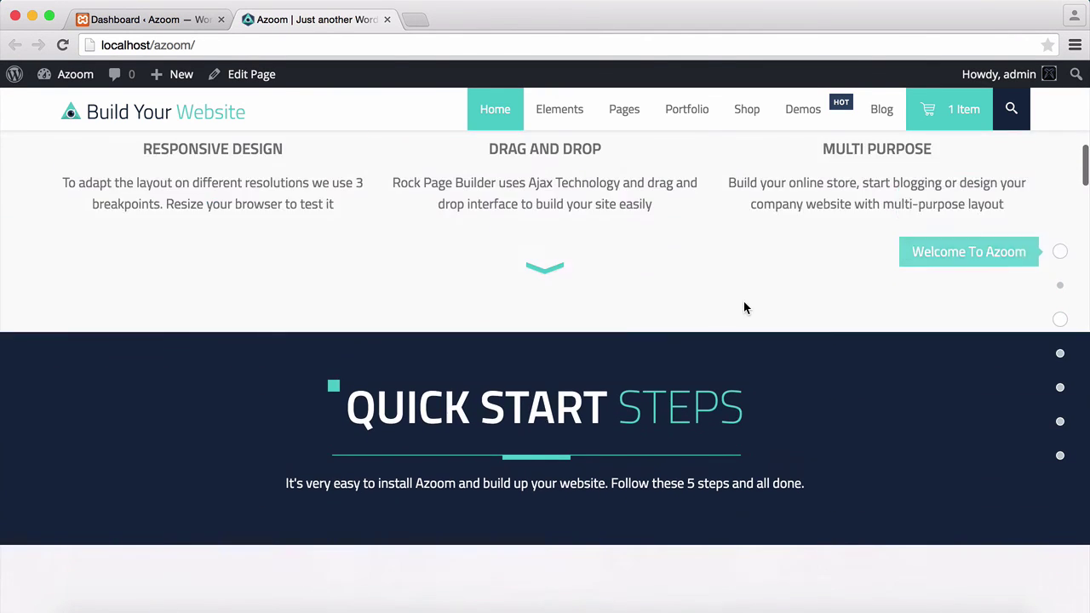